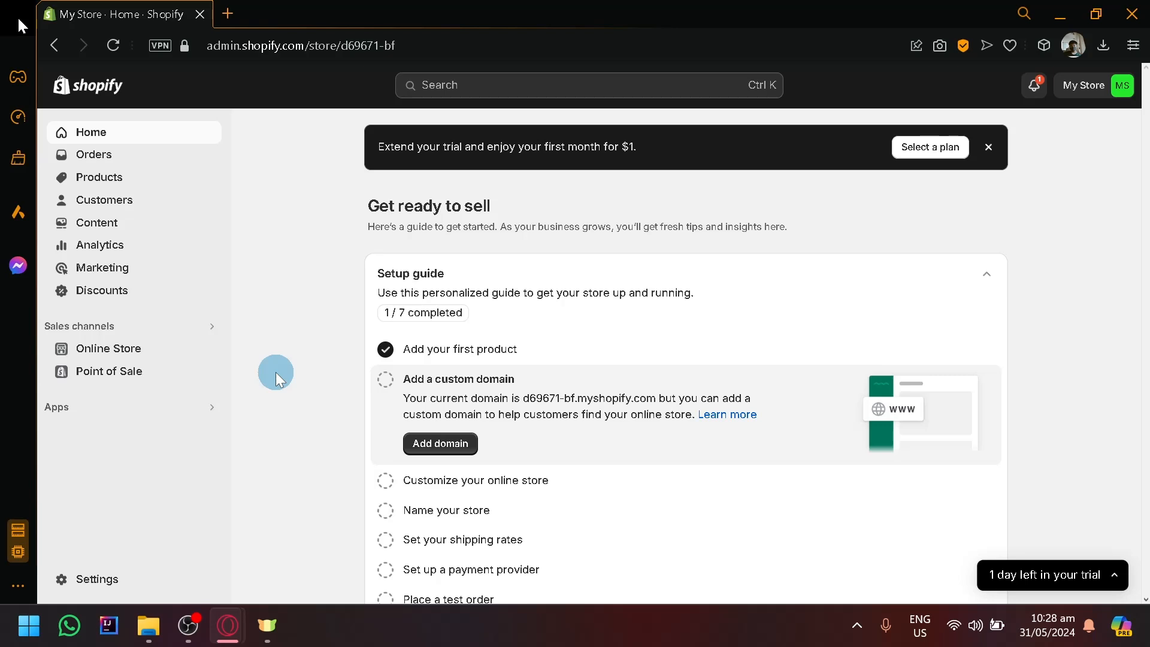
# Start adding a new product in the store's product list and title it "Converse".
pyautogui.click(151, 177)
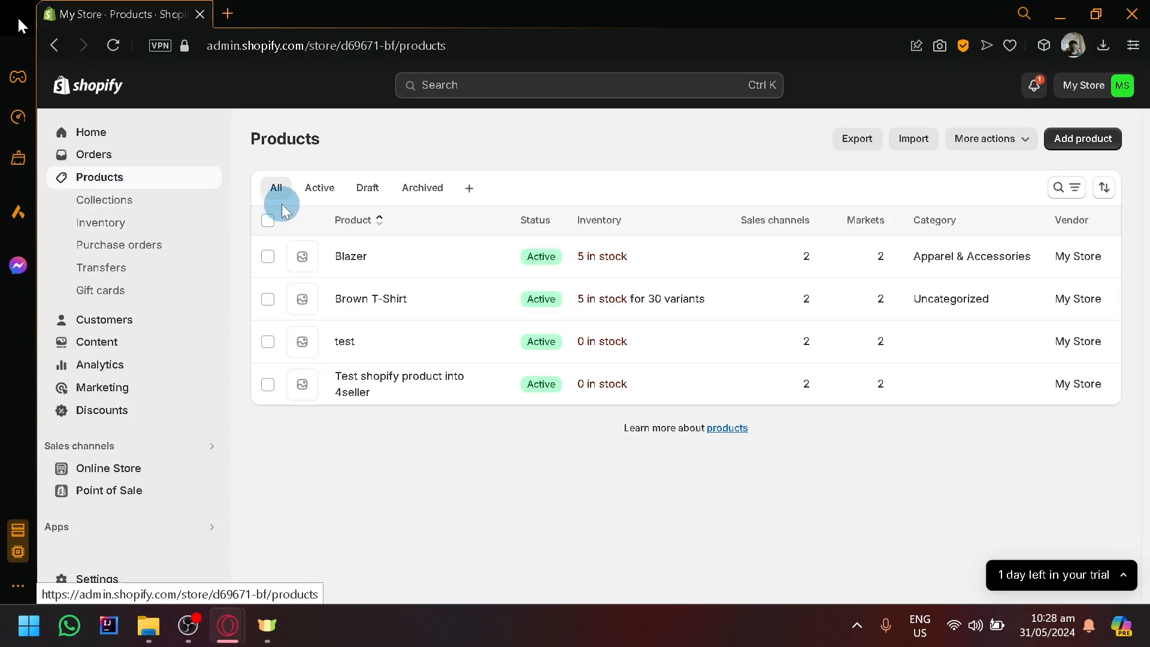
pyautogui.click(1111, 141)
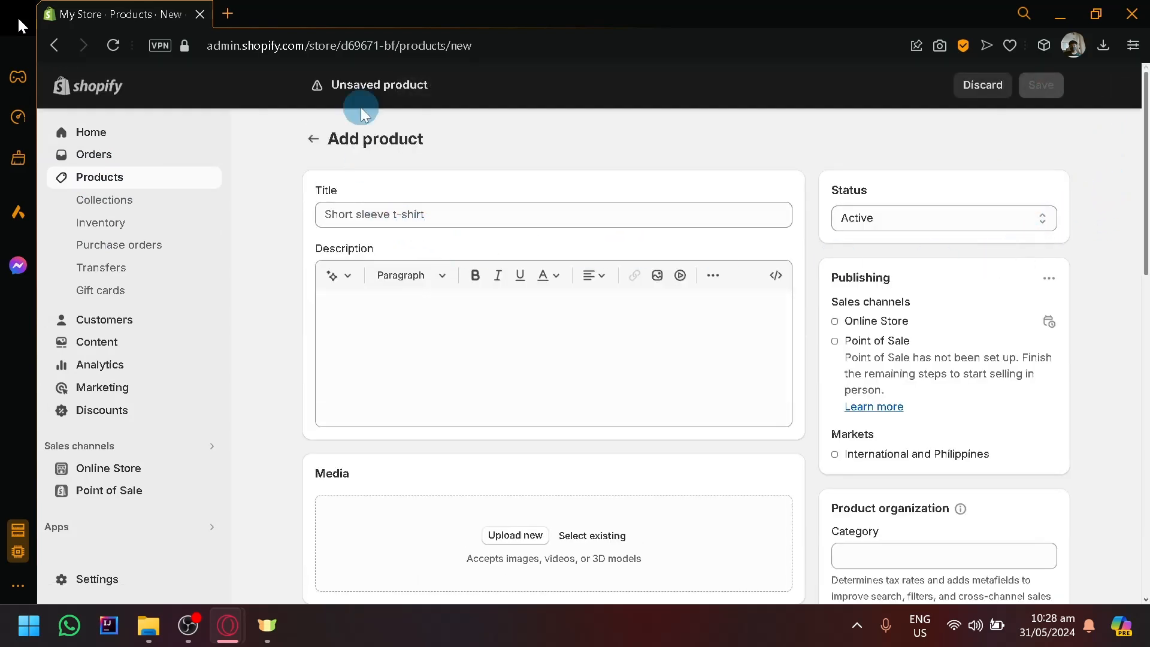
pyautogui.click(333, 214)
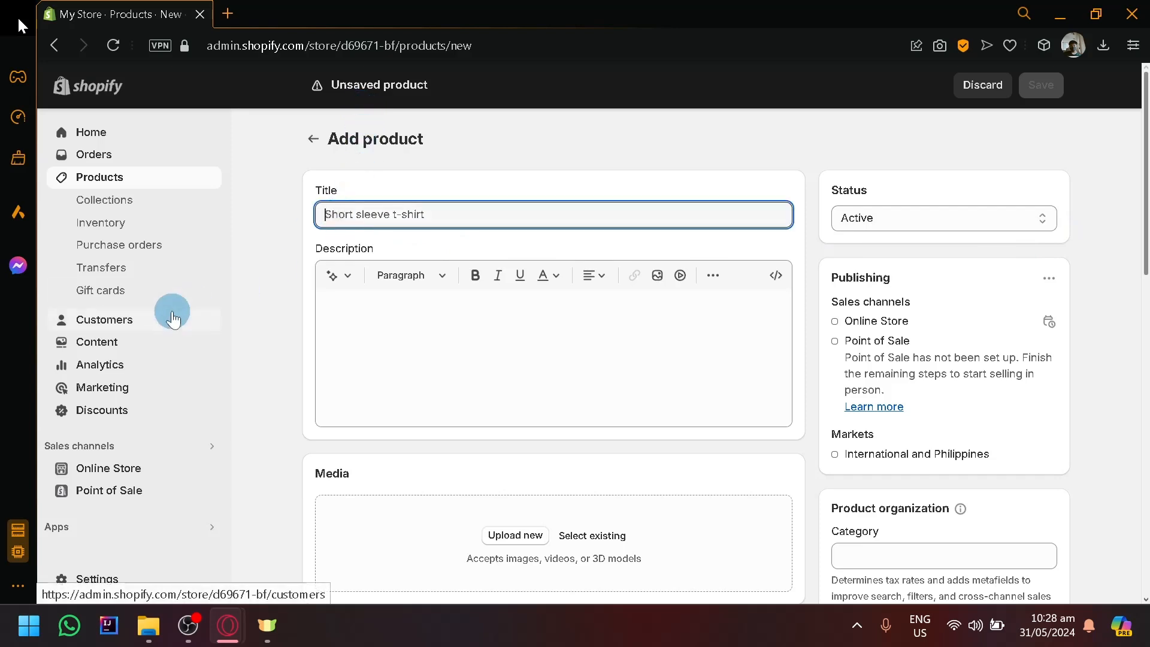
pyautogui.write('Con')
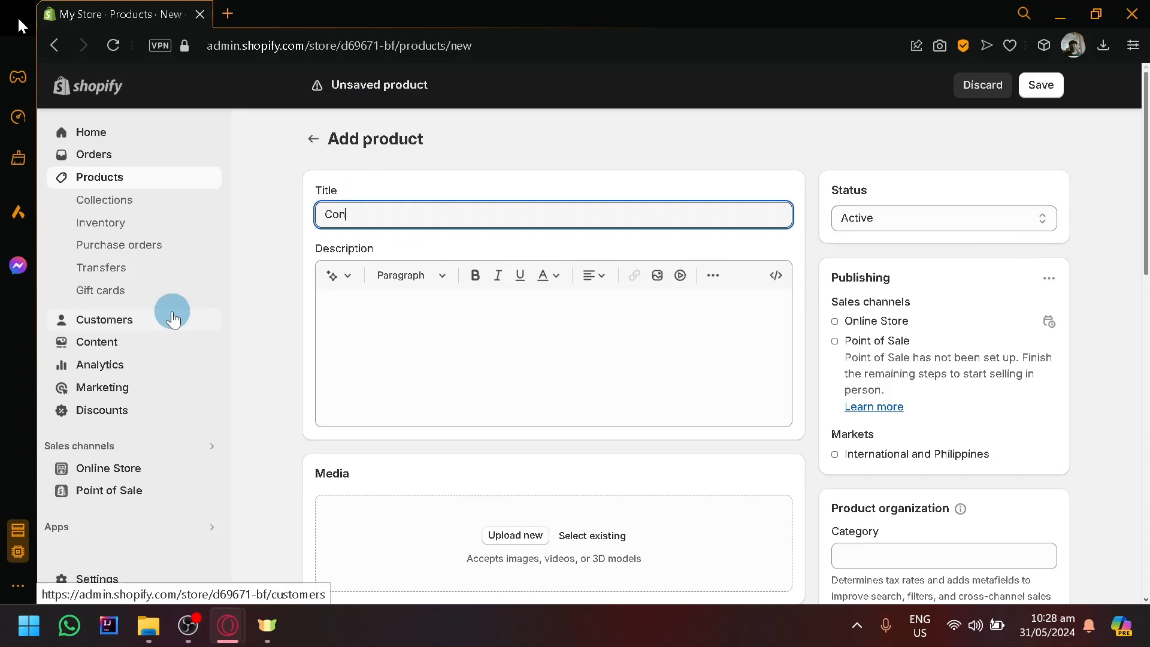
pyautogui.write('verse')
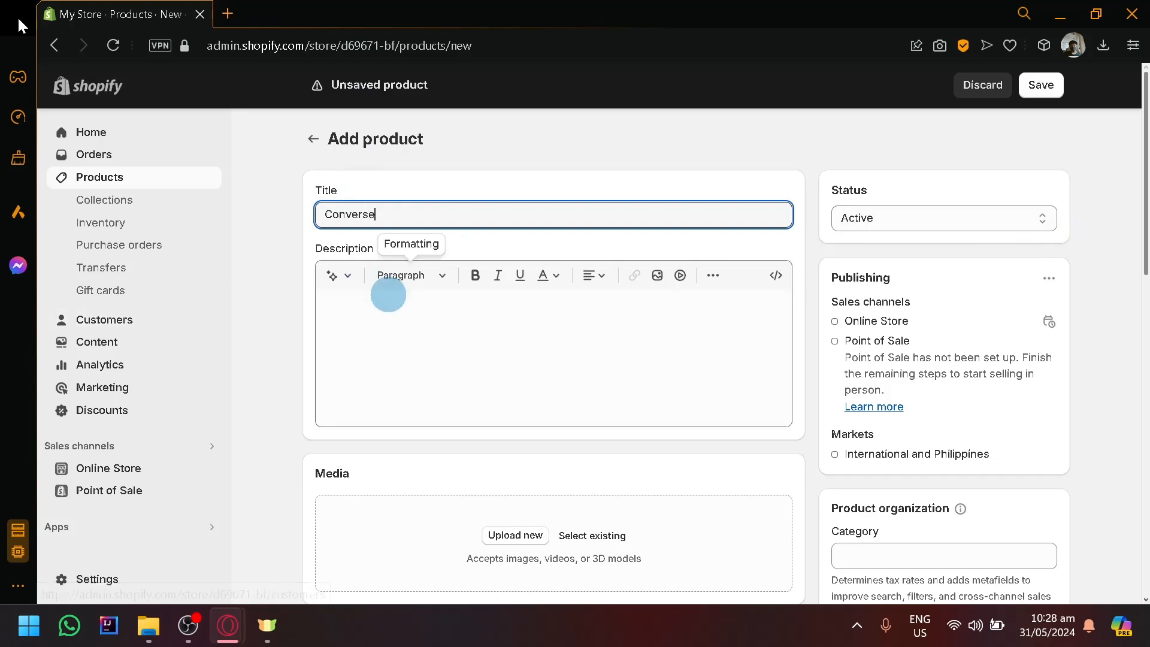
# Generate a product description from the keywords "Converse shoes" in the Expert tone and keep the generated text.
pyautogui.click(363, 293)
pyautogui.click(339, 279)
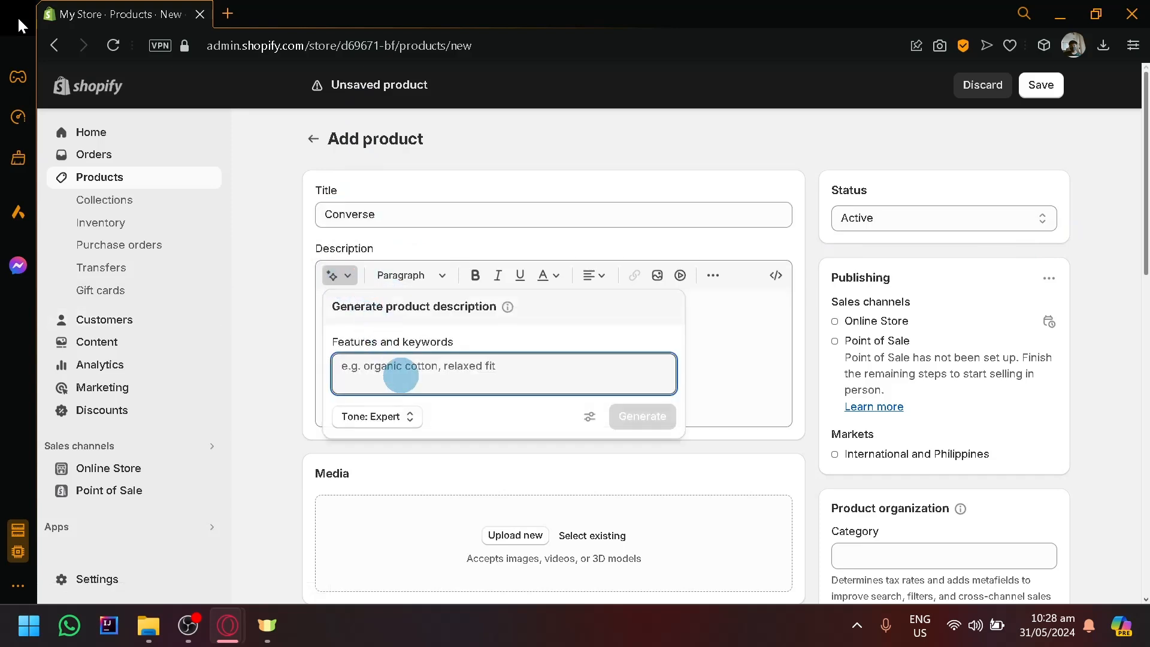
pyautogui.write('Converse shoes')
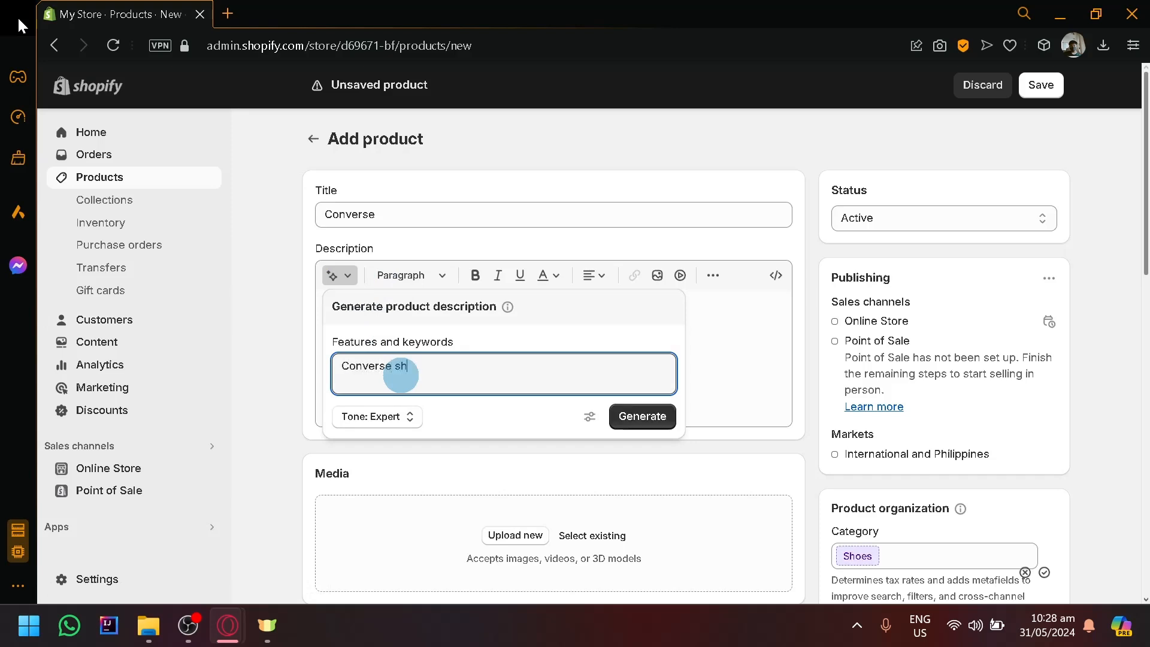
pyautogui.click(620, 430)
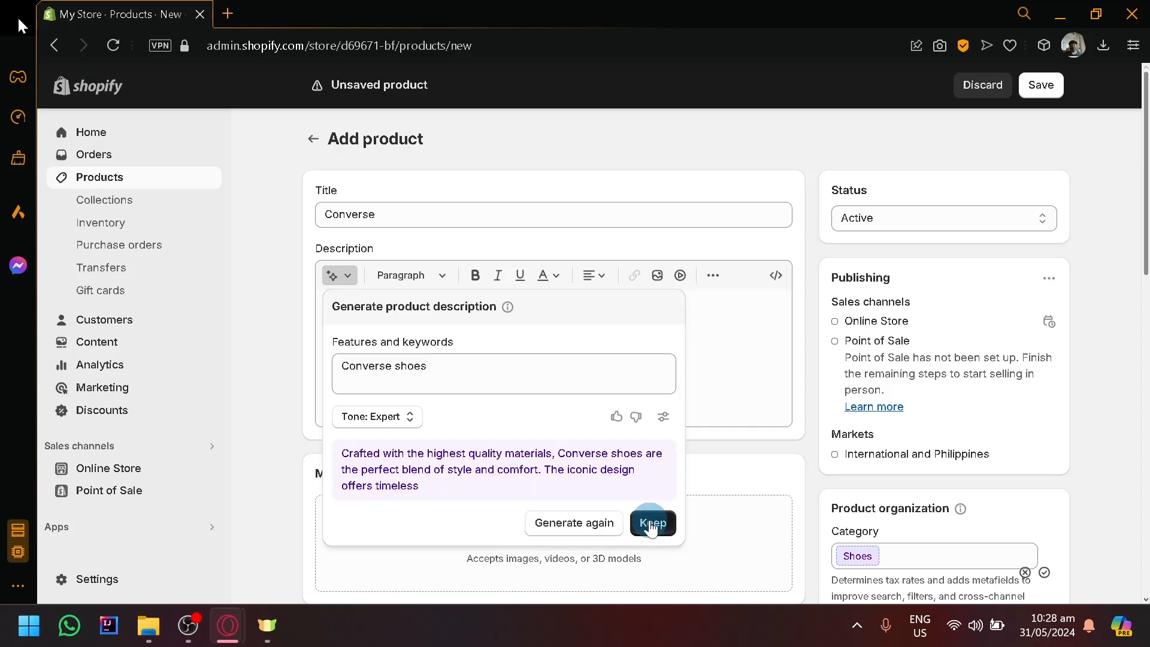
pyautogui.click(652, 525)
# Accept the suggested category "Shoes" in the product organization section.
pyautogui.scroll(-4, 605, 485)
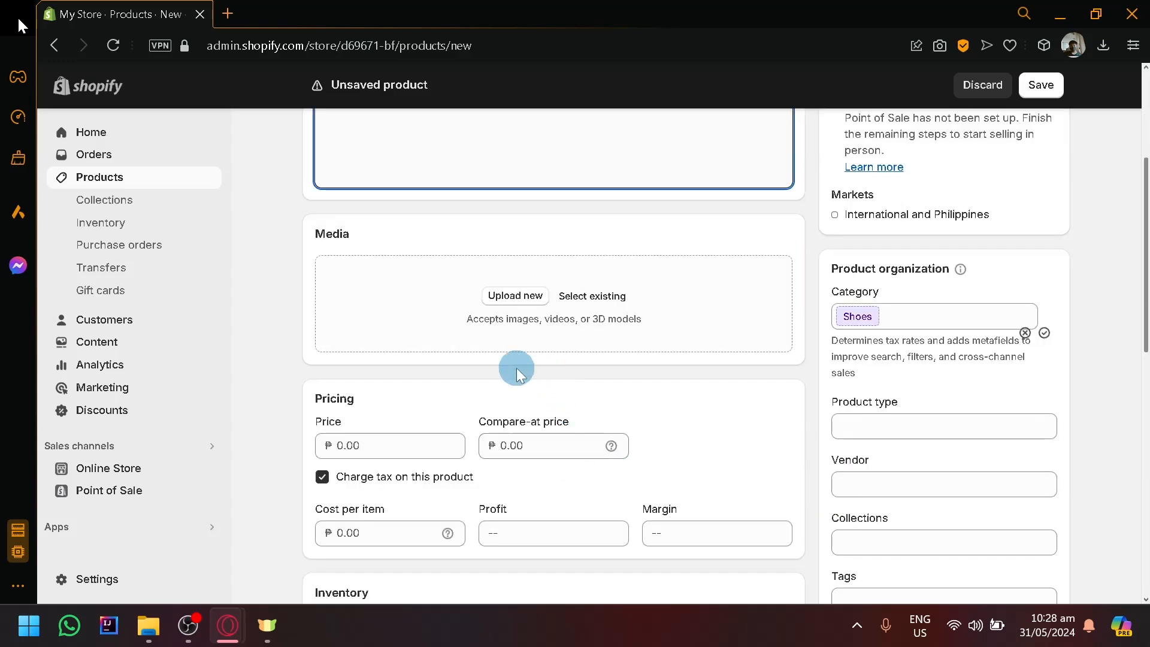
pyautogui.scroll(-5, 517, 368)
pyautogui.scroll(-4, 517, 367)
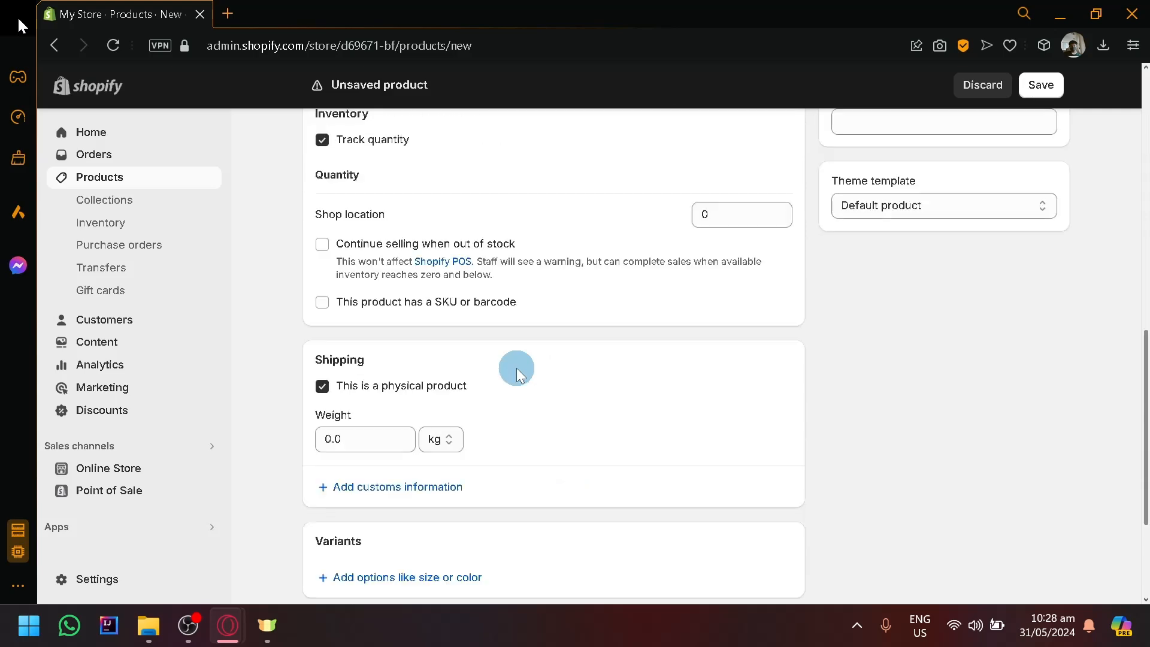
pyautogui.scroll(15, 517, 369)
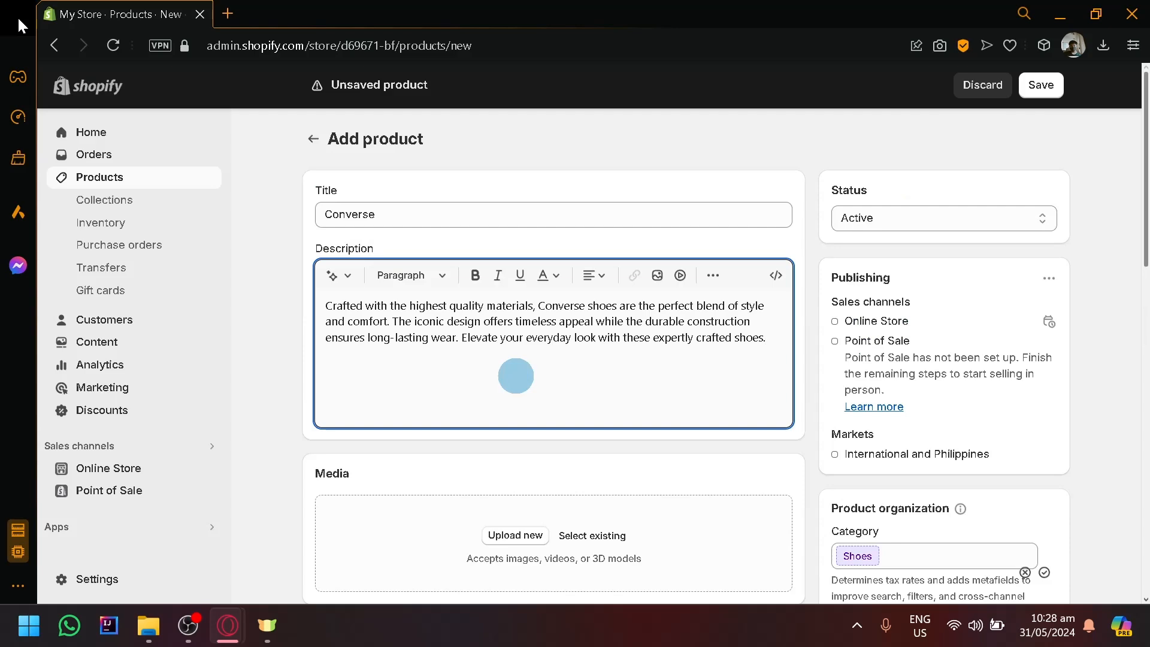
pyautogui.scroll(-4, 515, 376)
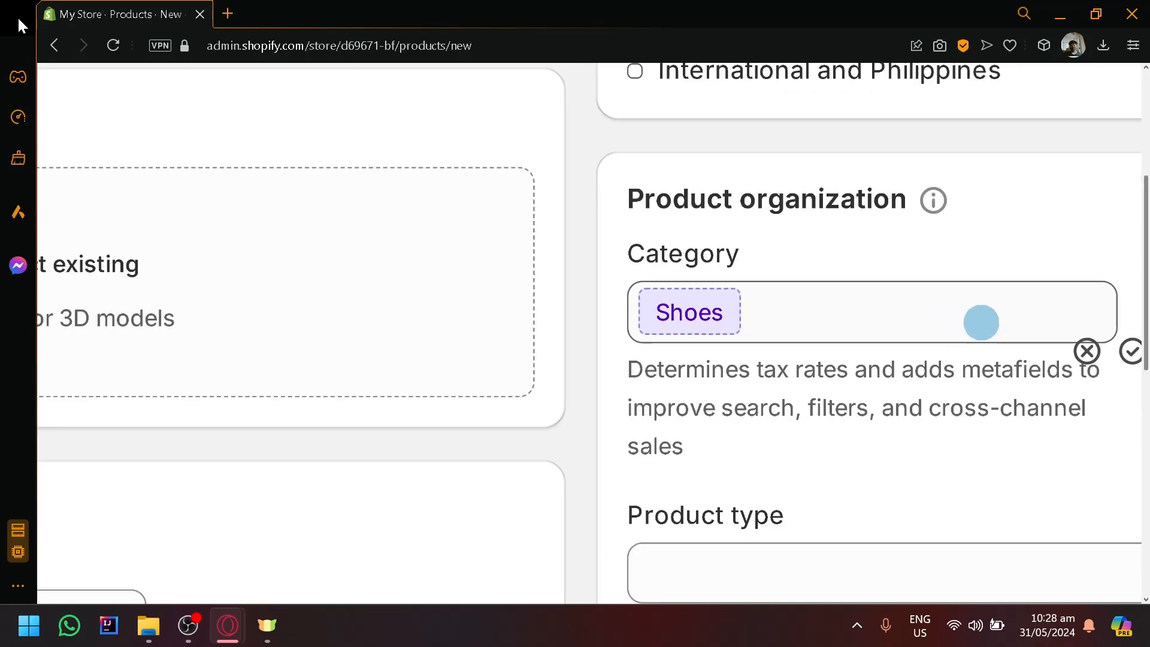
pyautogui.hscroll(3, 981, 322)
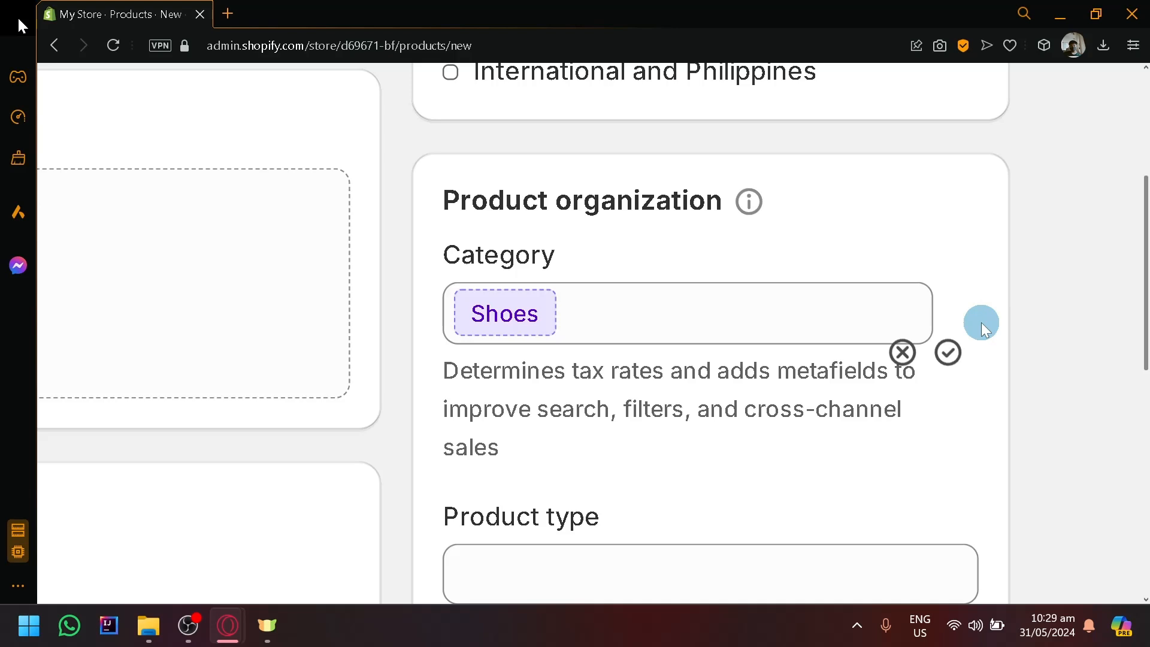
pyautogui.click(949, 352)
# Browse the category options from the Shoes subcategories up through Apparel & Accessories to the full list of top-level categories.
pyautogui.click(621, 308)
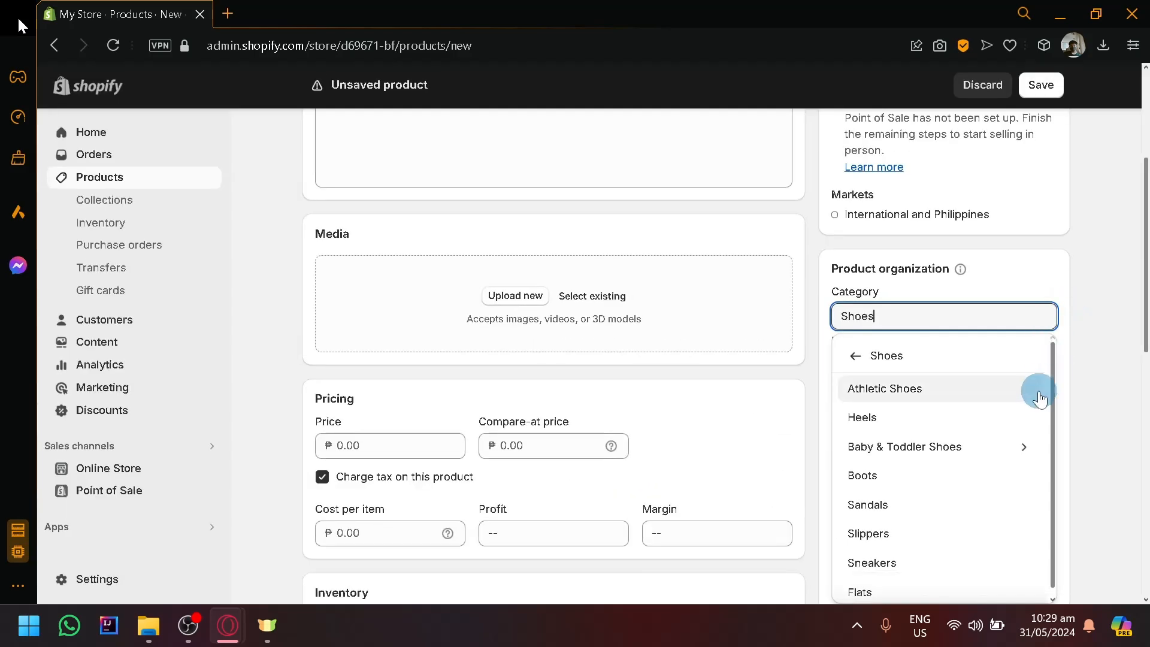
pyautogui.scroll(-2, 1095, 411)
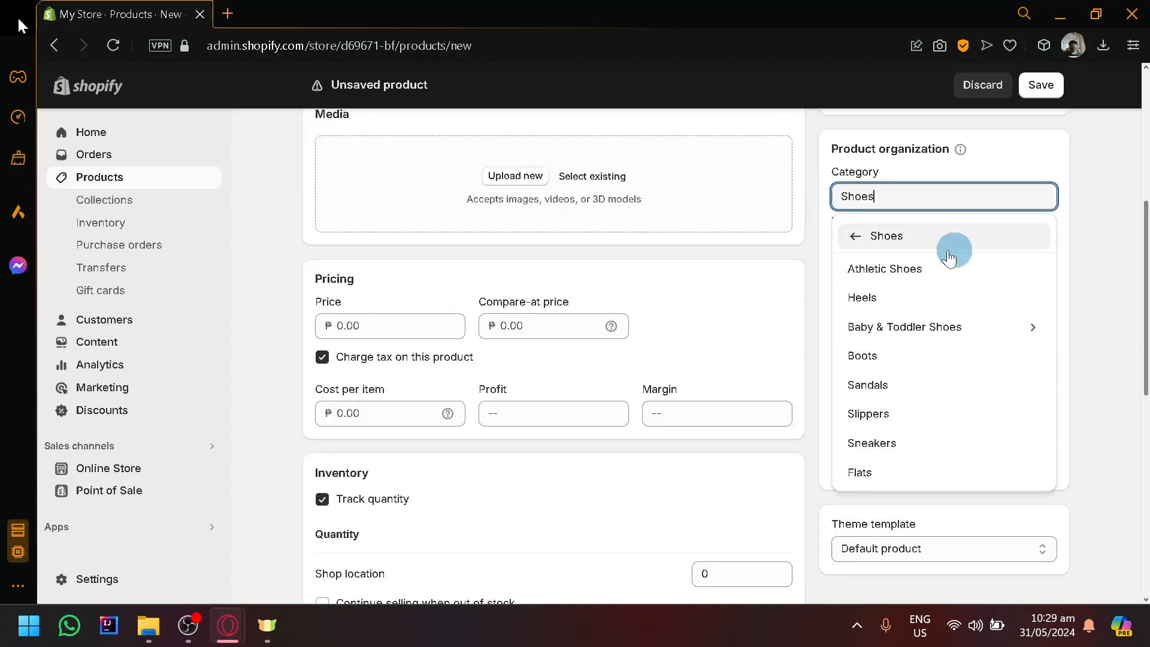
pyautogui.click(855, 240)
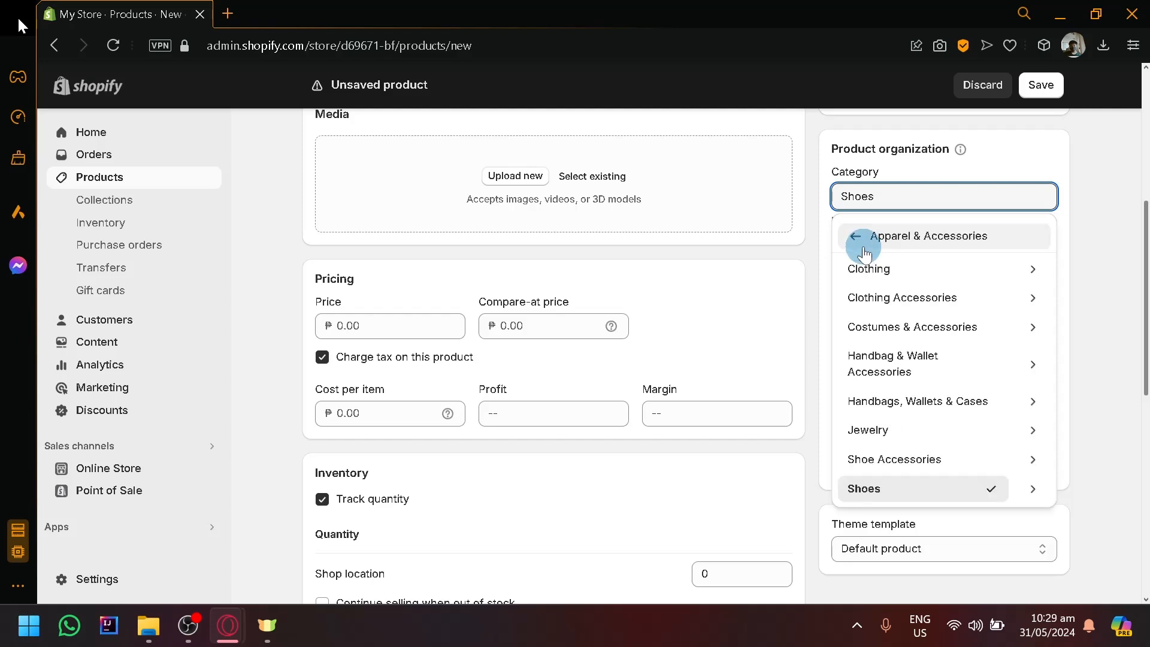
pyautogui.click(863, 247)
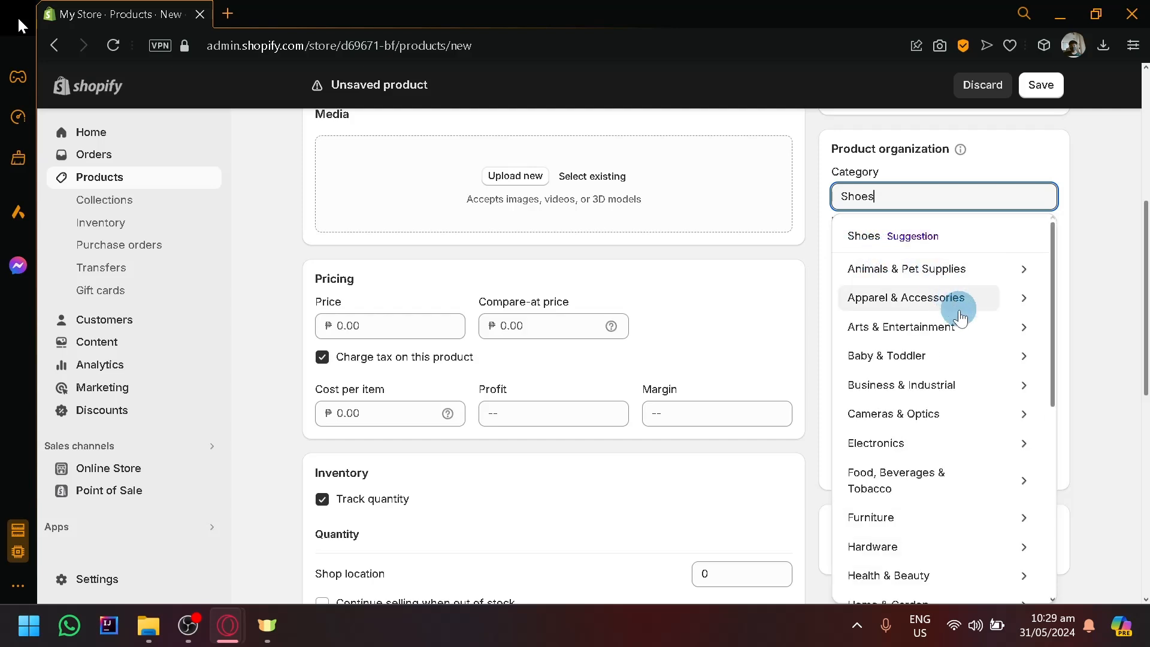
pyautogui.moveTo(1050, 297); pyautogui.dragTo(1015, 480)
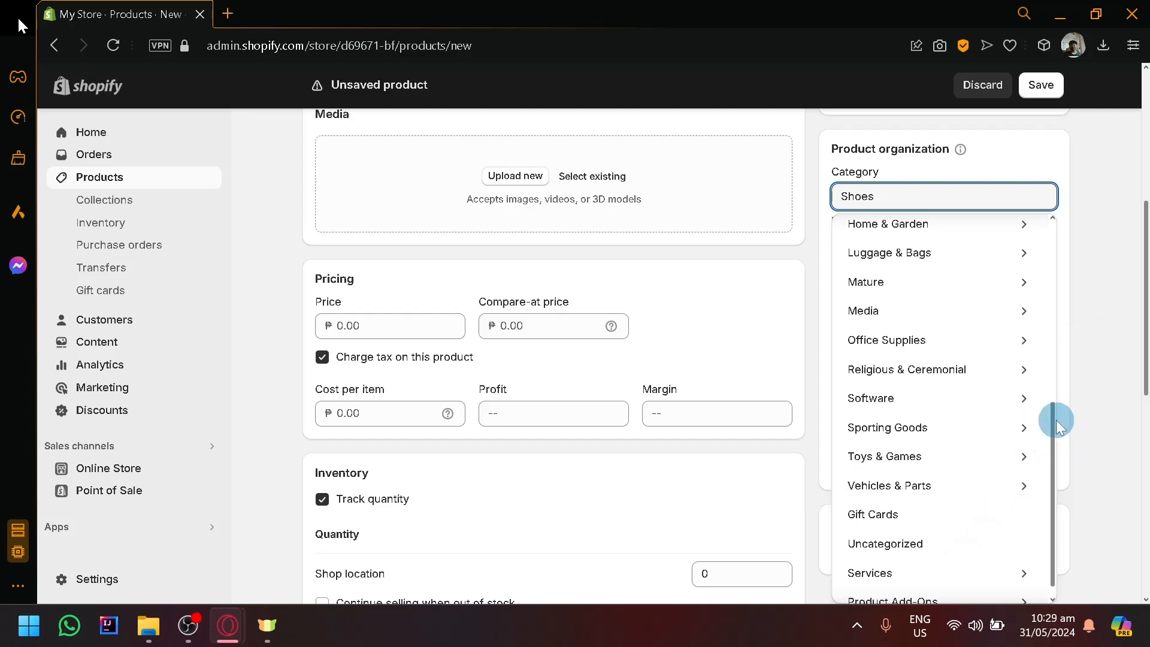
pyautogui.click(1055, 335)
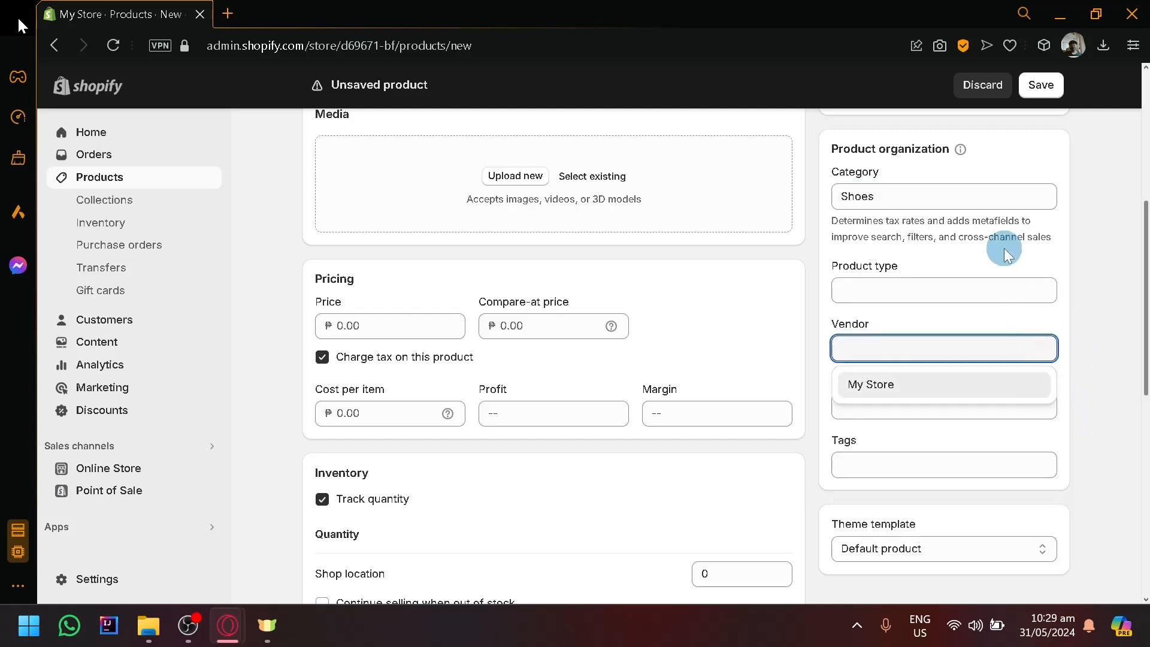
pyautogui.click(973, 193)
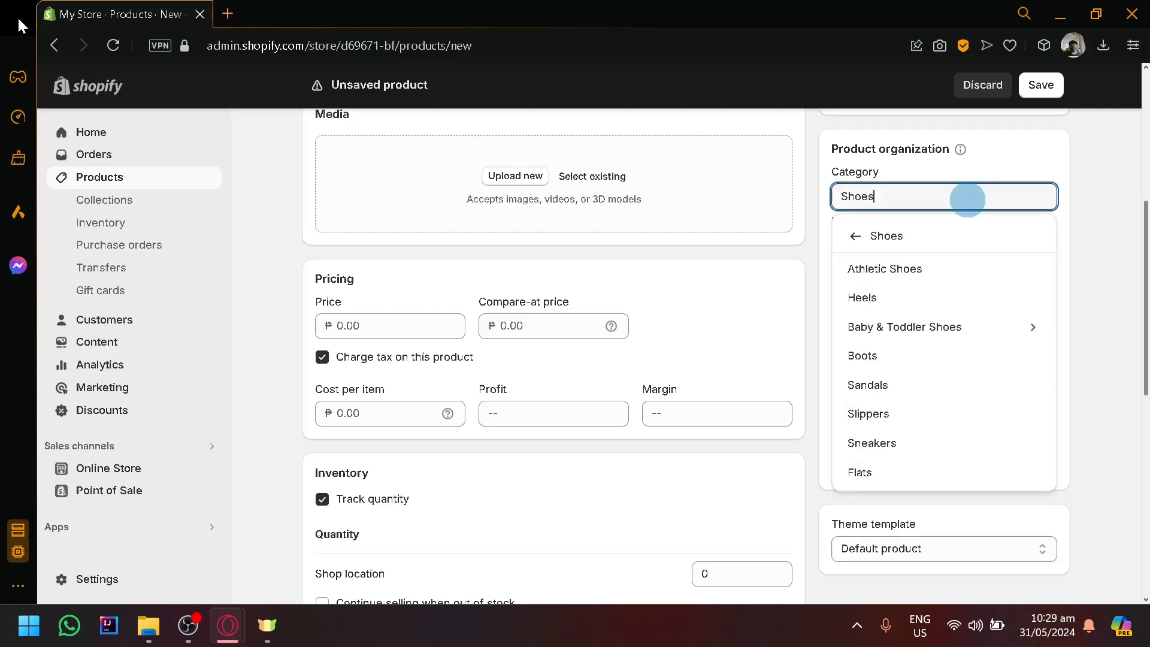
pyautogui.click(881, 237)
pyautogui.click(880, 233)
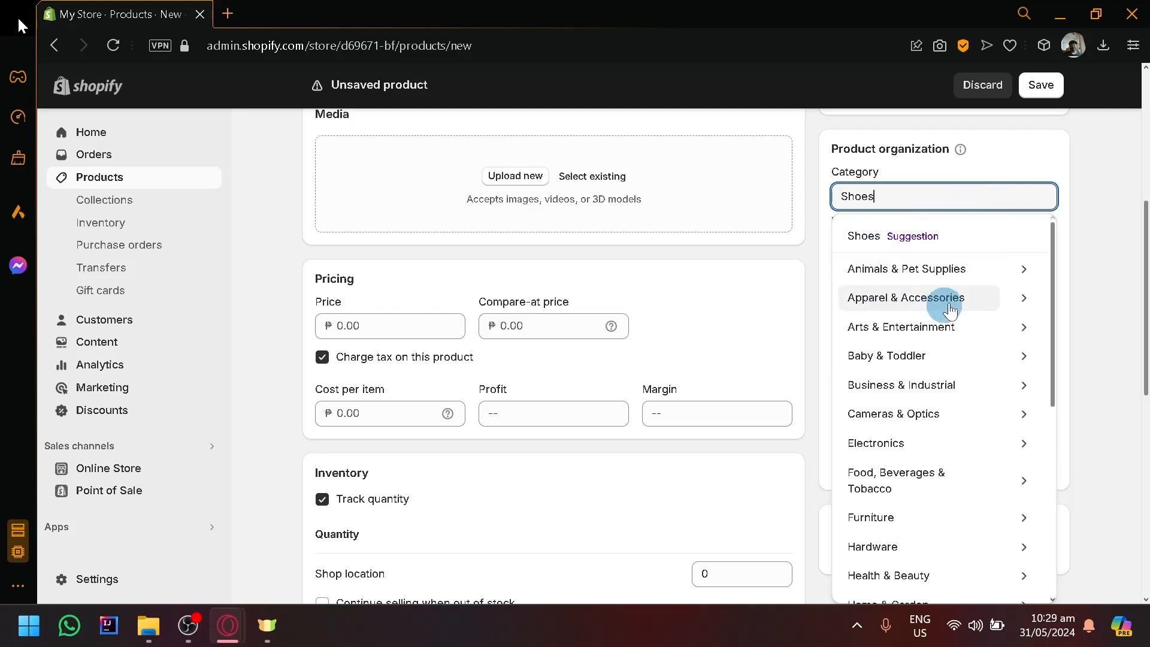
pyautogui.moveTo(1052, 314)
pyautogui.mouseDown()
pyautogui.moveTo(1042, 353)
pyautogui.moveTo(1051, 311)
pyautogui.mouseUp()
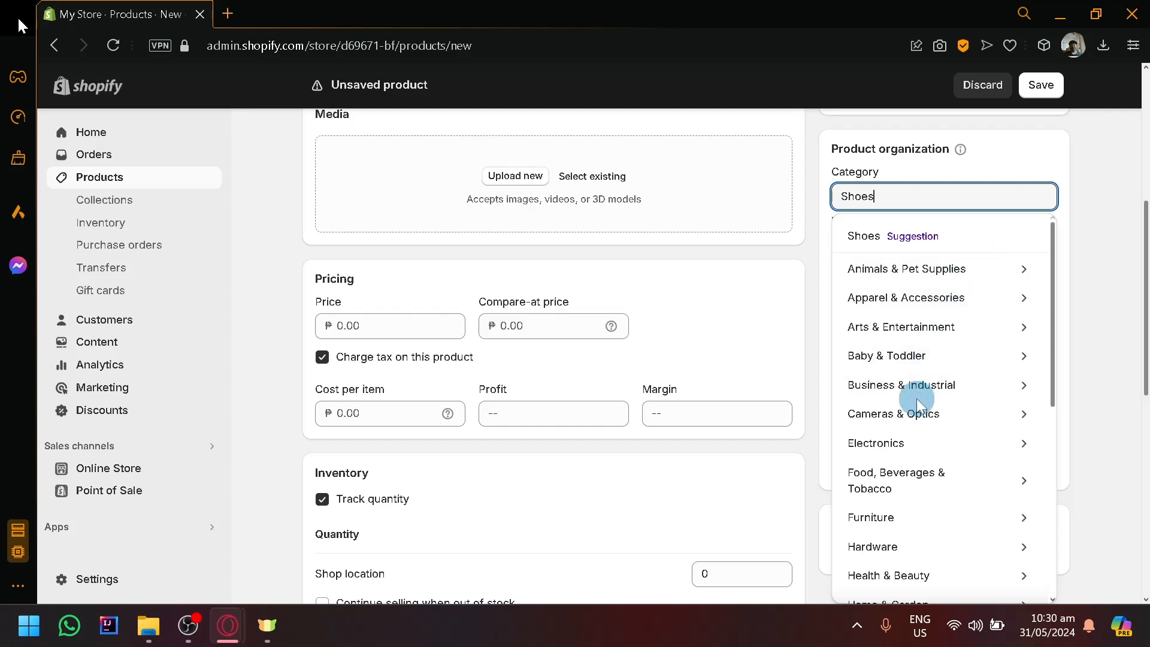
pyautogui.scroll(-4, 917, 398)
pyautogui.scroll(-3, 917, 394)
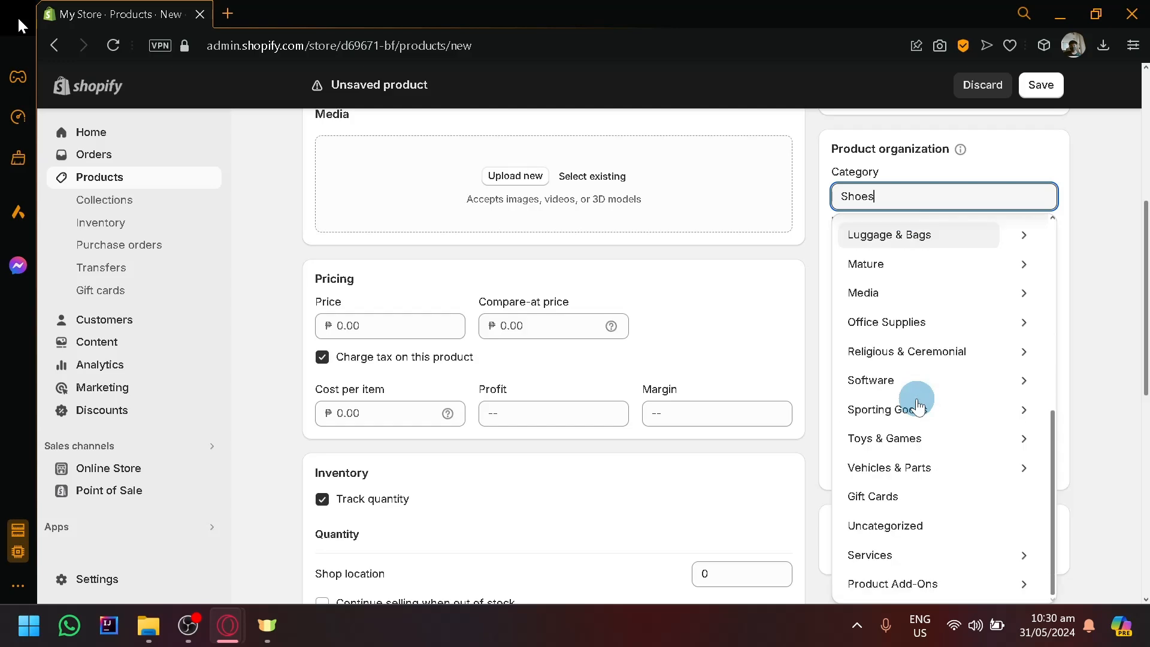
pyautogui.scroll(6, 916, 395)
pyautogui.scroll(-5, 891, 384)
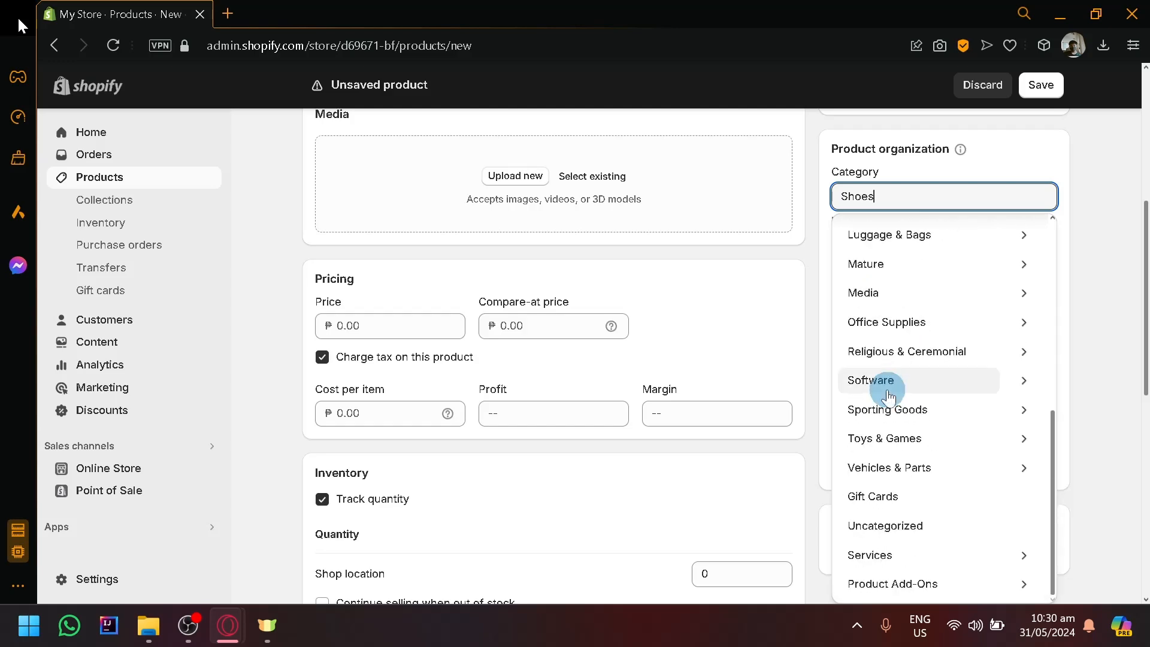
pyautogui.scroll(6, 884, 399)
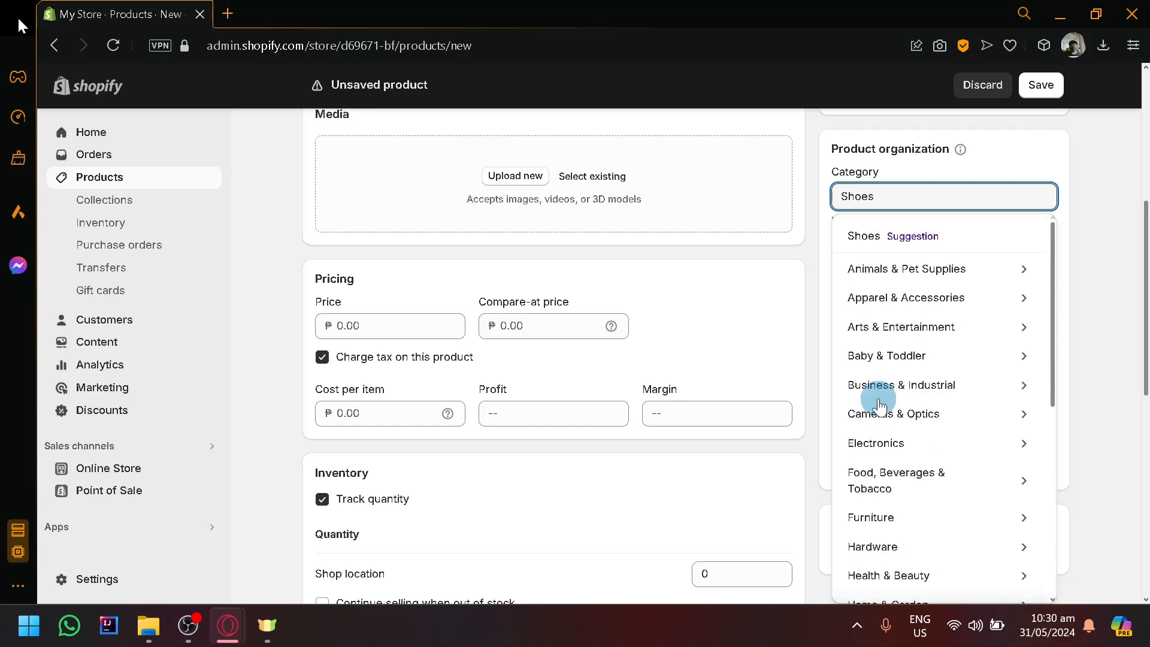
# Set the category to Animals & Pet Supplies and explore its subcategories down to Pet Bowls, Feeders & Waterers.
pyautogui.click(934, 280)
pyautogui.click(995, 194)
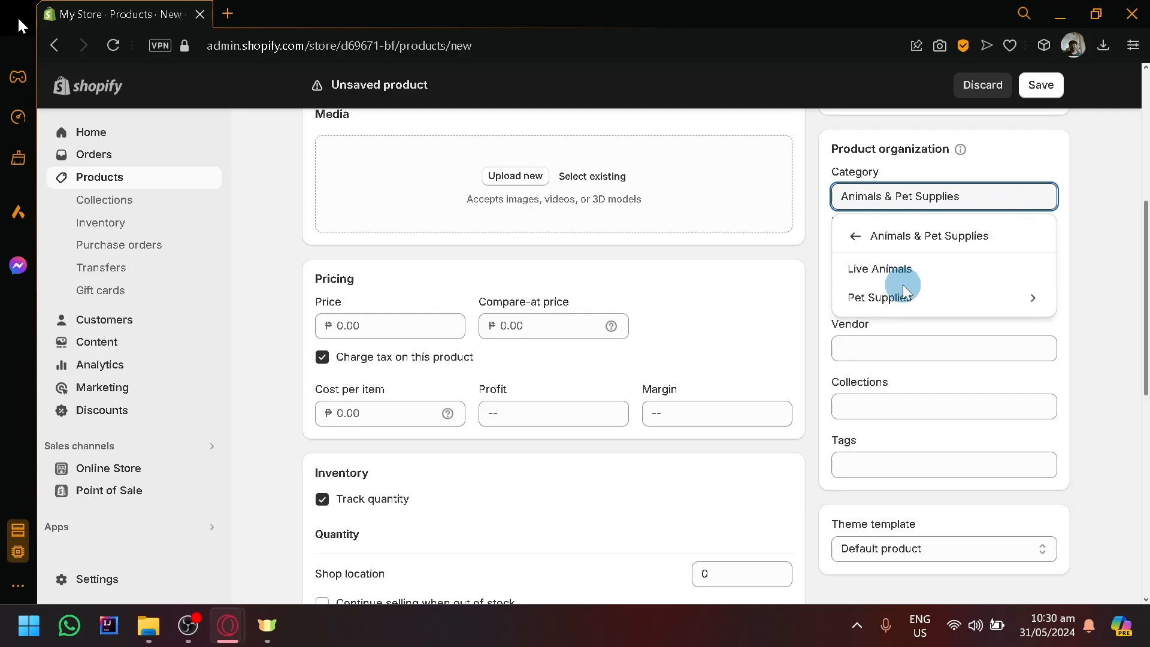
pyautogui.click(1031, 300)
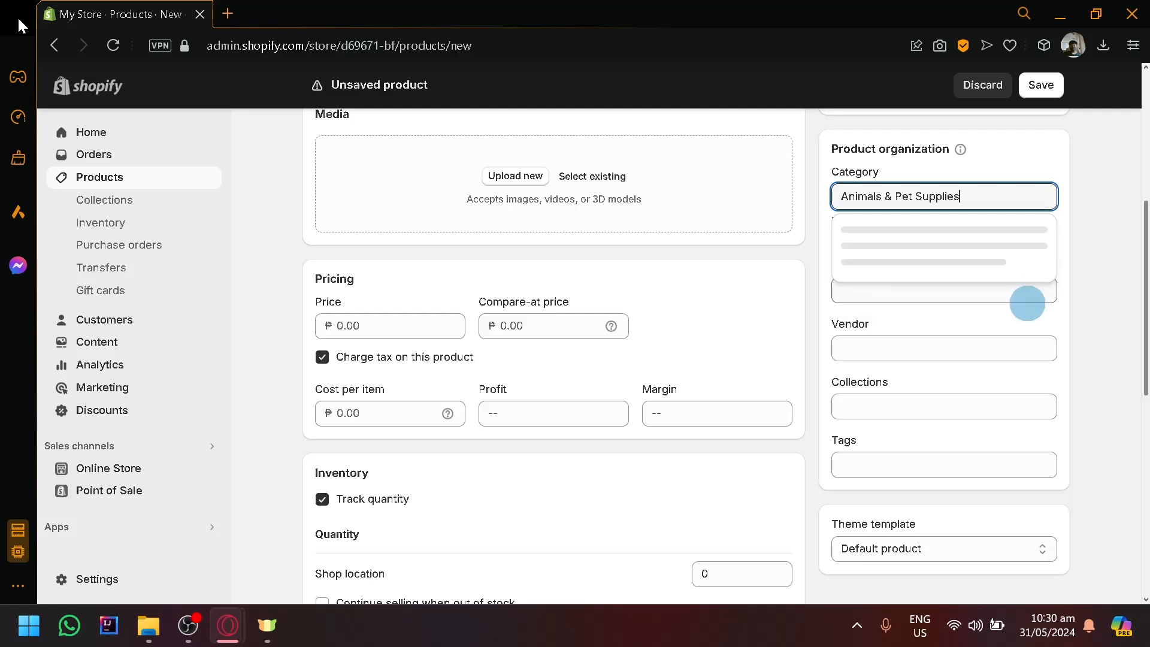
pyautogui.scroll(-2, 1013, 313)
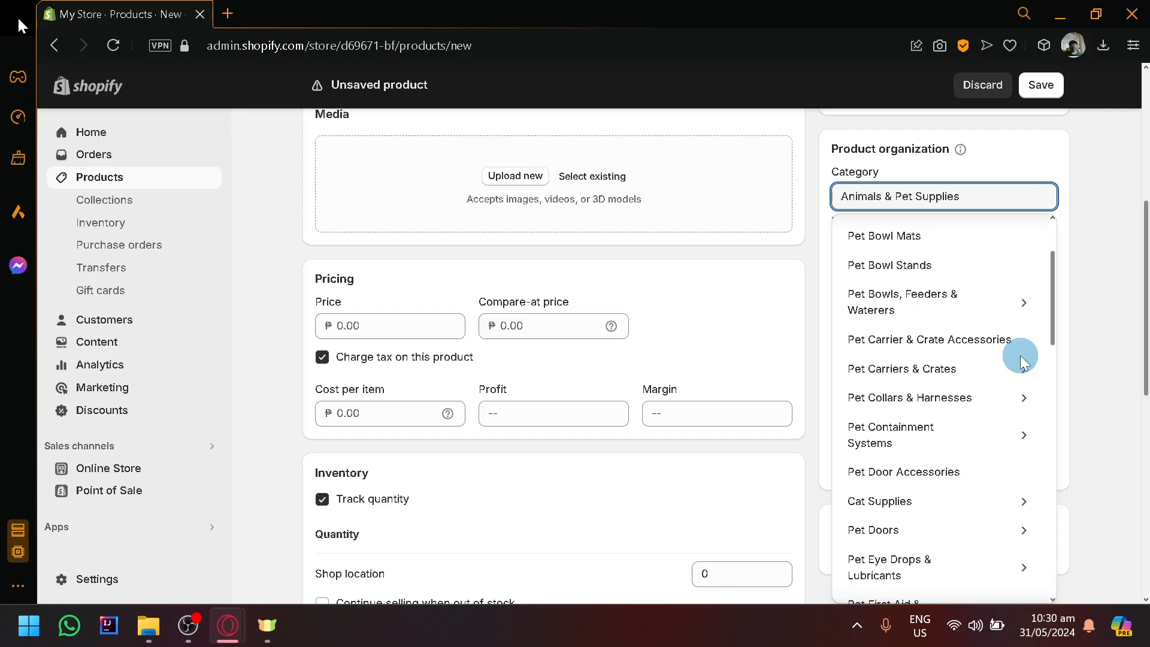
pyautogui.click(1031, 304)
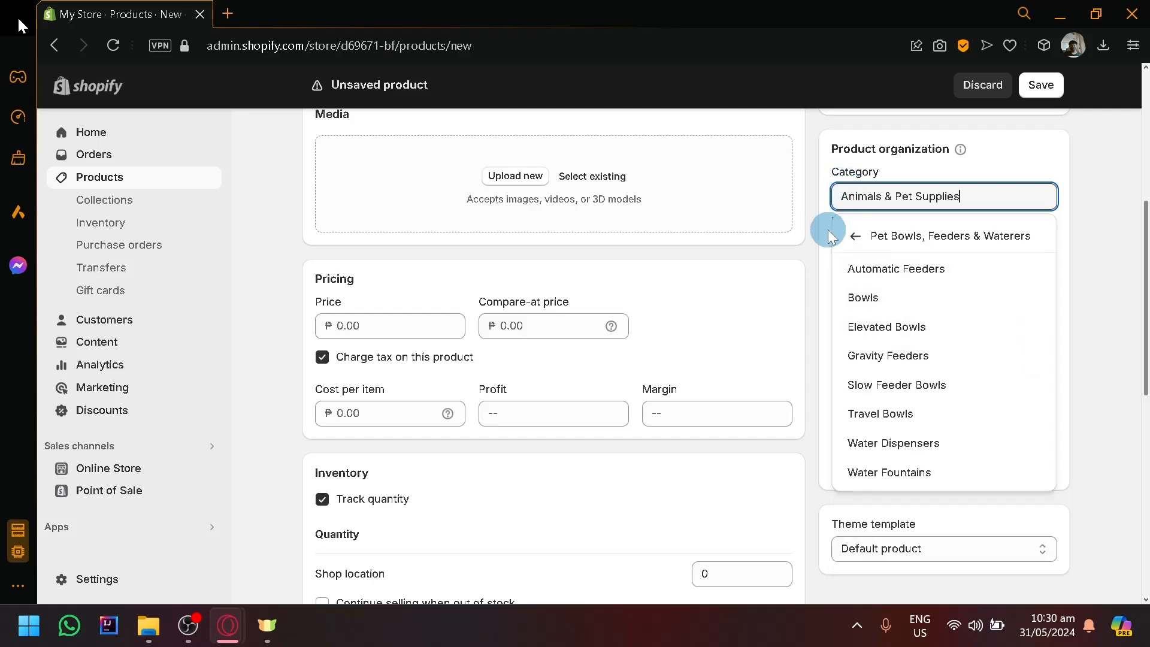
# Return to the top-level categories, choose the suggested Shoes category, and narrow it to the Flats subcategory.
pyautogui.click(850, 236)
pyautogui.click(847, 238)
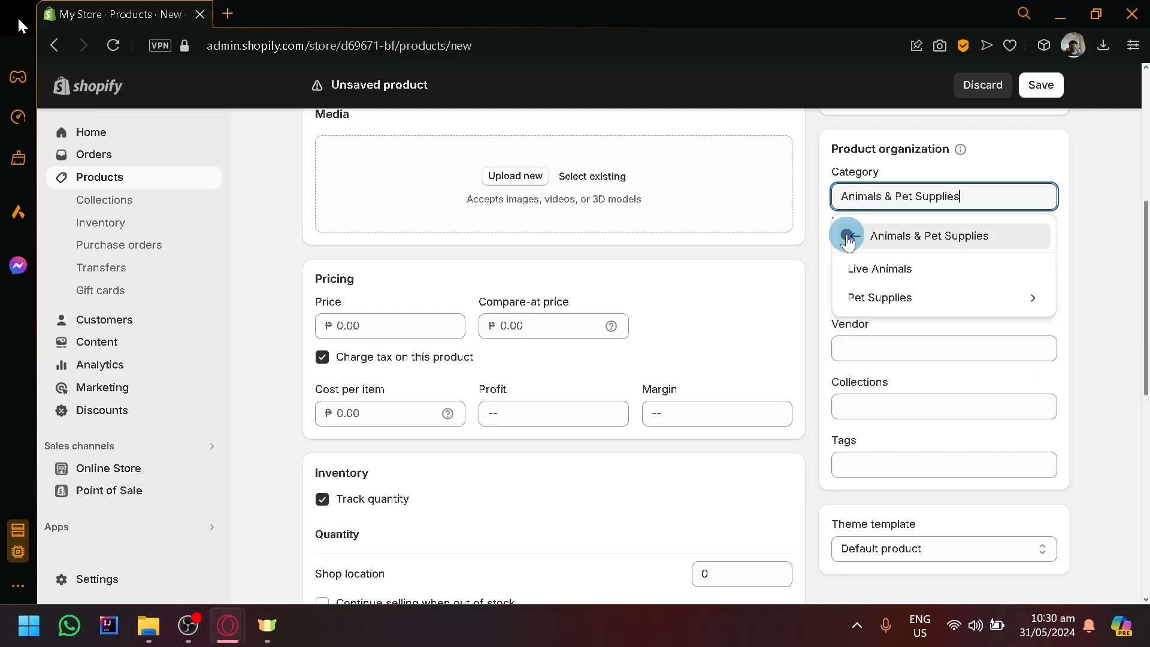
pyautogui.click(847, 237)
pyautogui.click(863, 247)
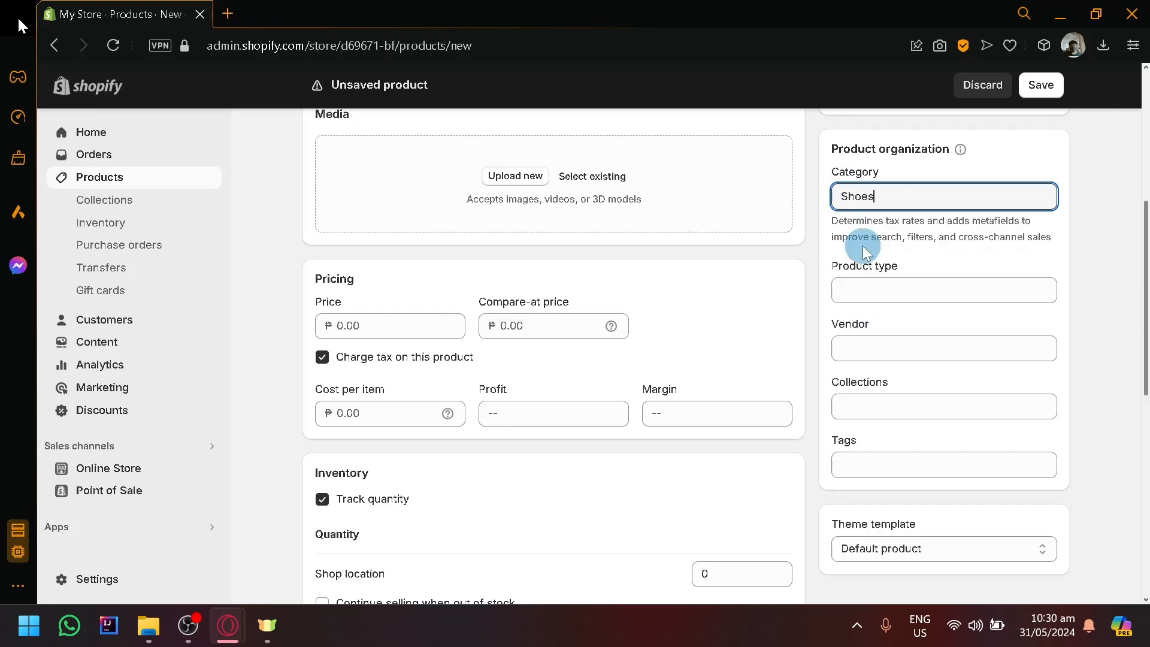
pyautogui.click(917, 191)
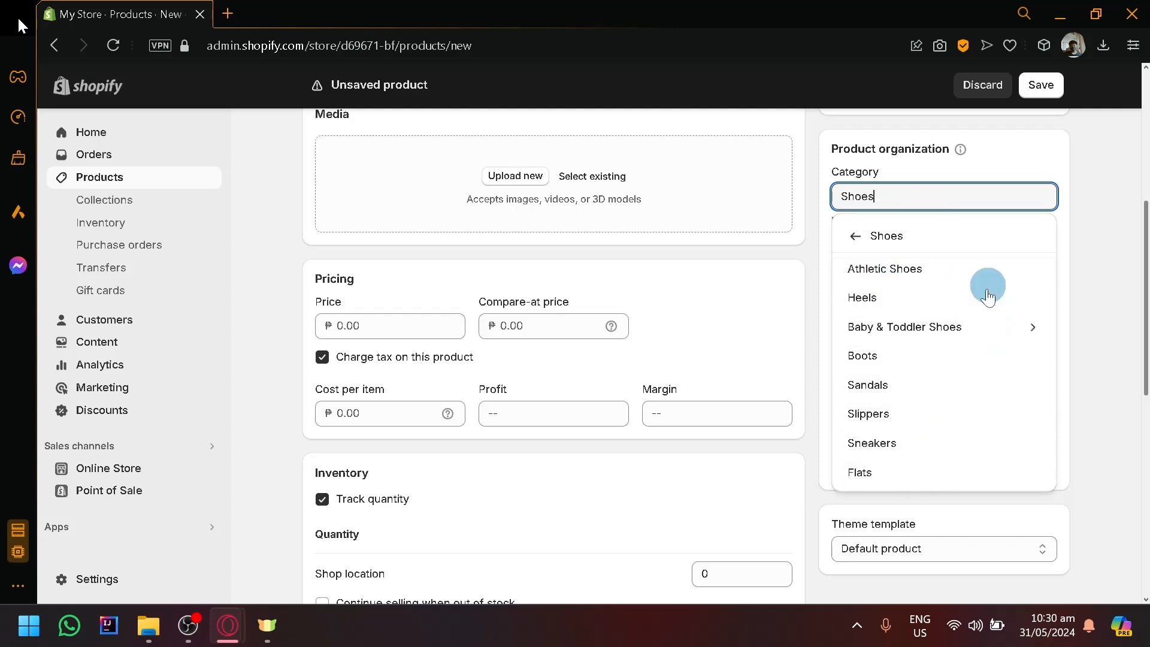
pyautogui.click(940, 470)
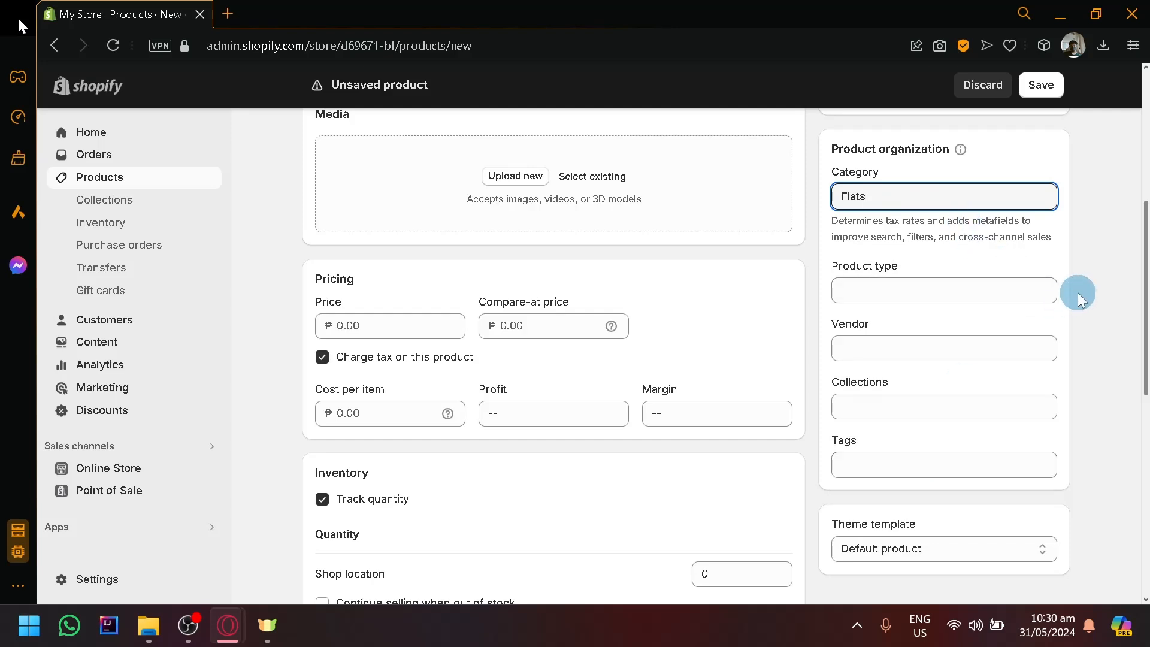
# Check the product type field and open the list of collections available for the product.
pyautogui.click(994, 290)
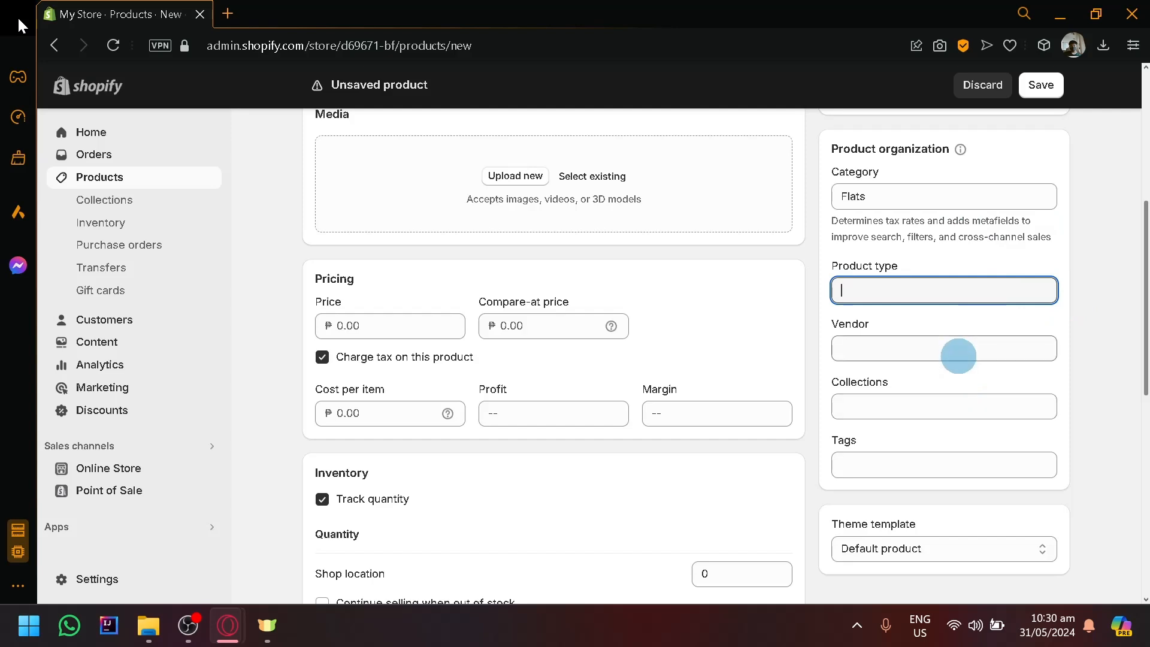
pyautogui.click(981, 407)
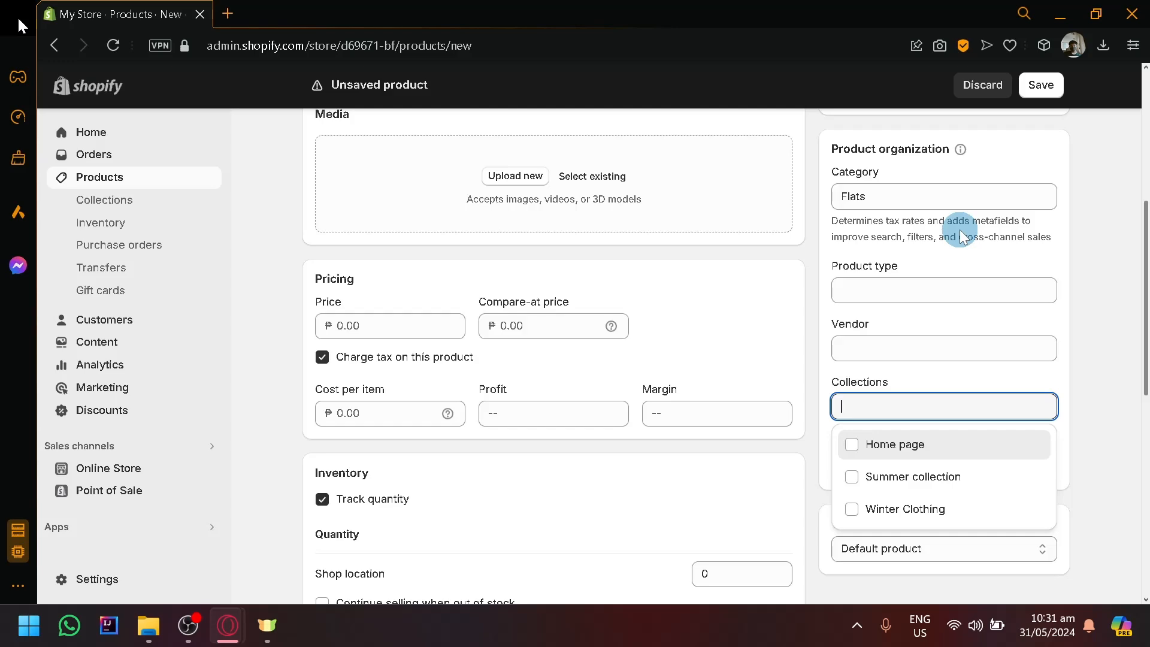
# Save the new Converse product.
pyautogui.scroll(5, 997, 196)
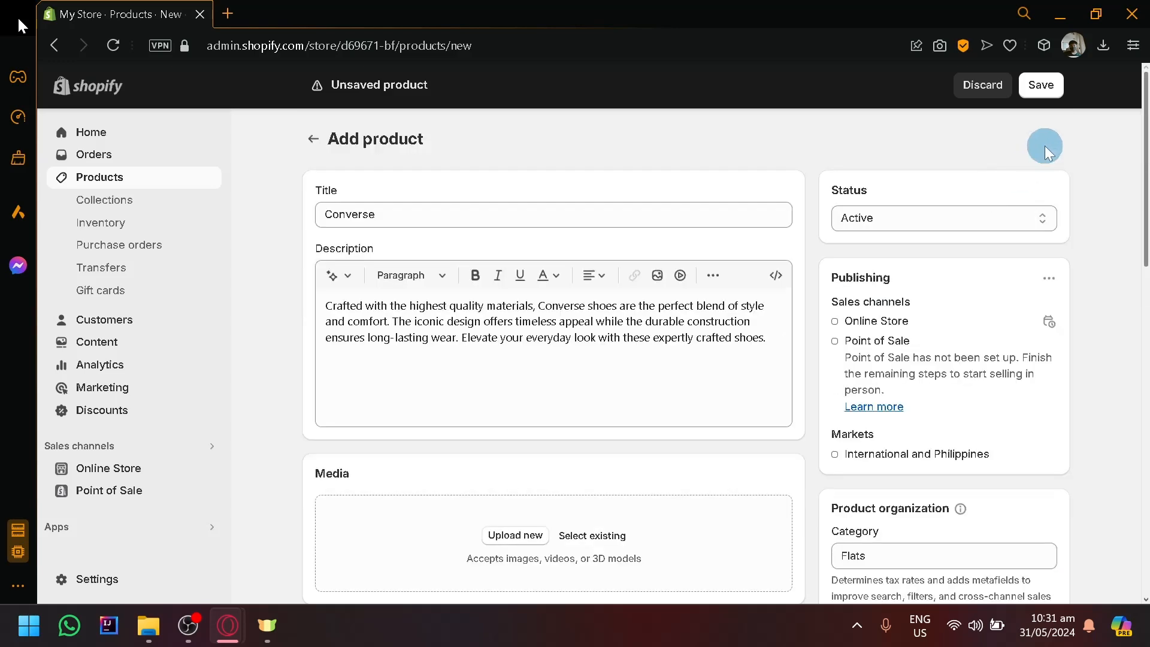
pyautogui.click(1047, 87)
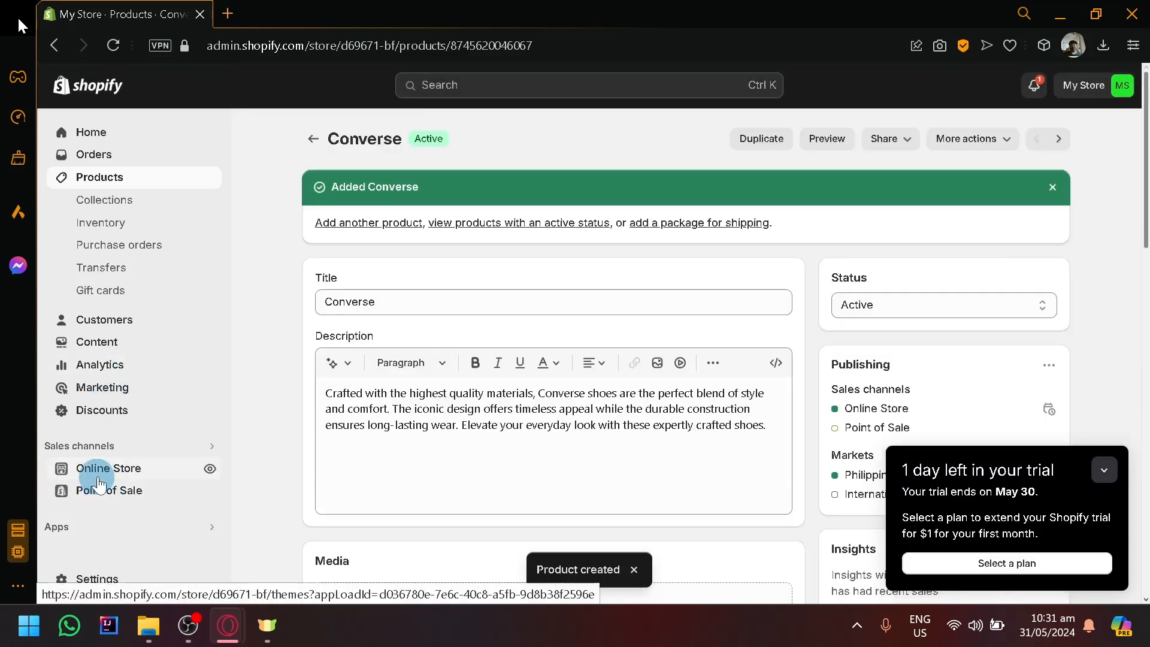
# Open the online store's themes, collapse the trial notice, and preview the current Dawn theme.
pyautogui.click(106, 469)
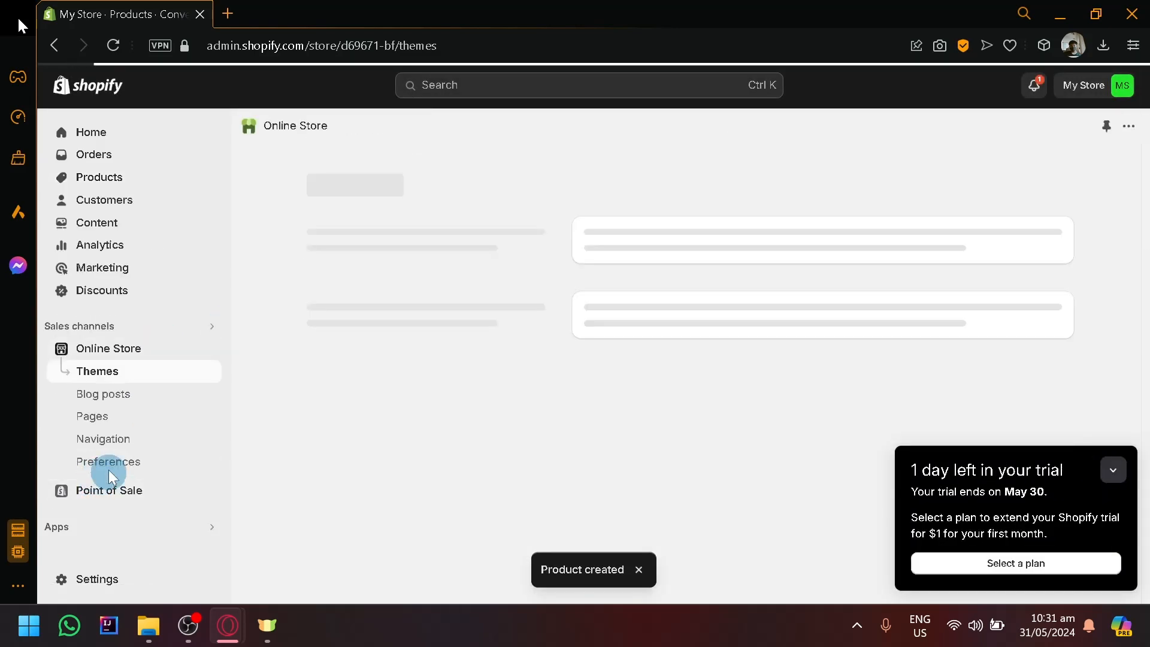
pyautogui.click(1114, 471)
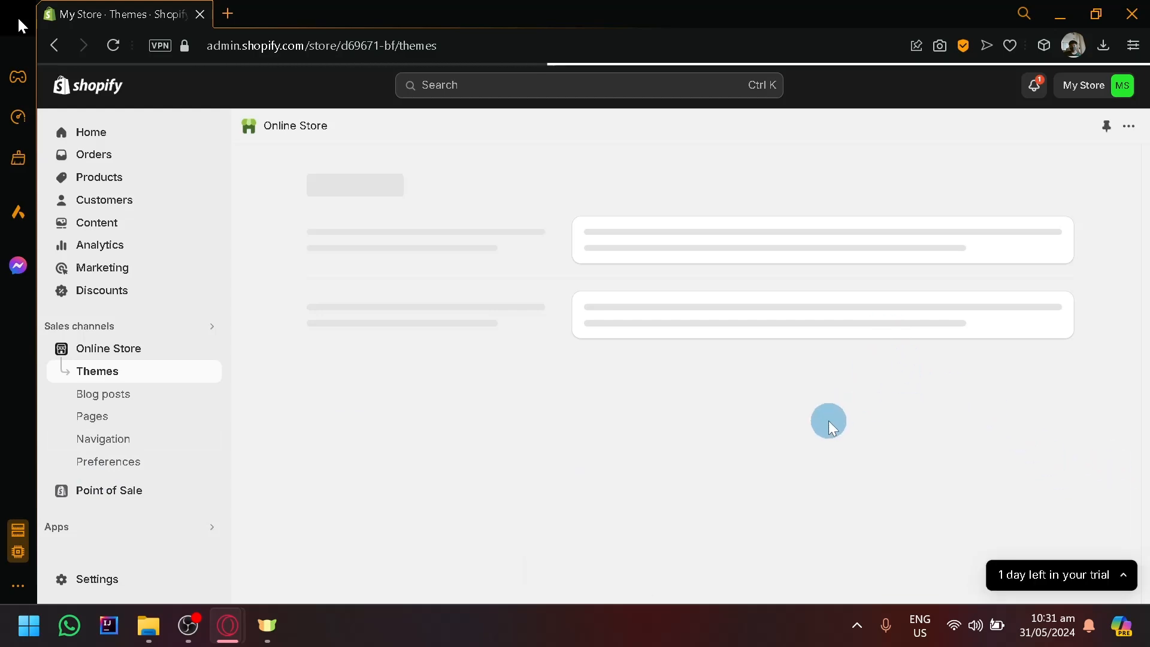
pyautogui.scroll(-5, 824, 402)
pyautogui.scroll(3, 796, 372)
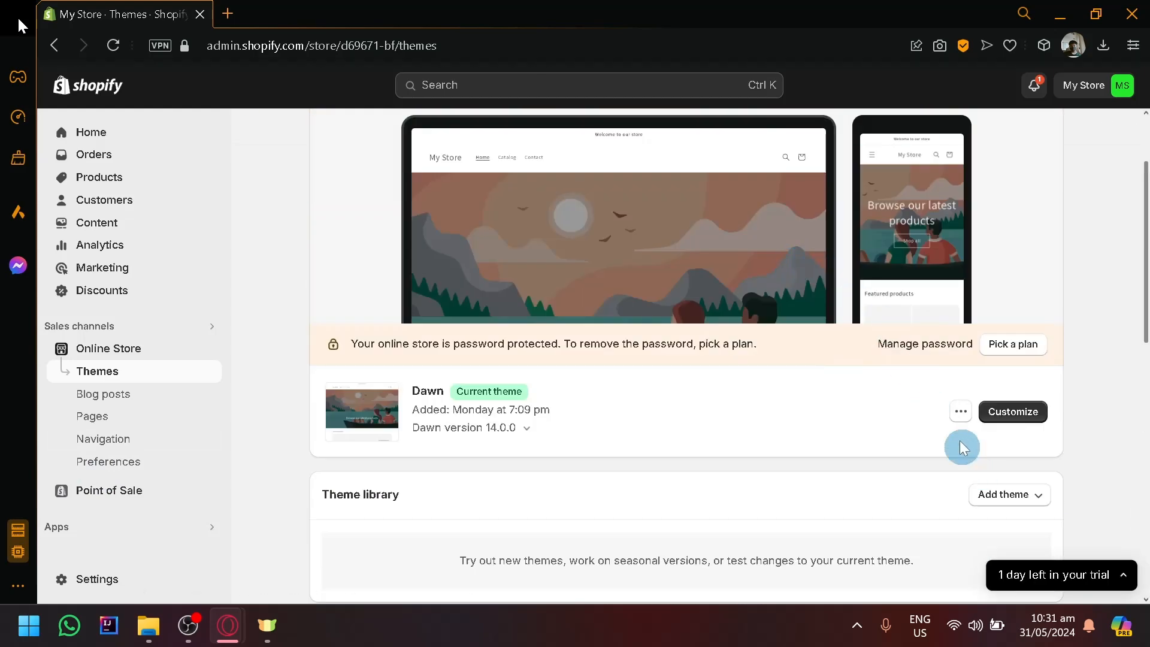
pyautogui.click(963, 412)
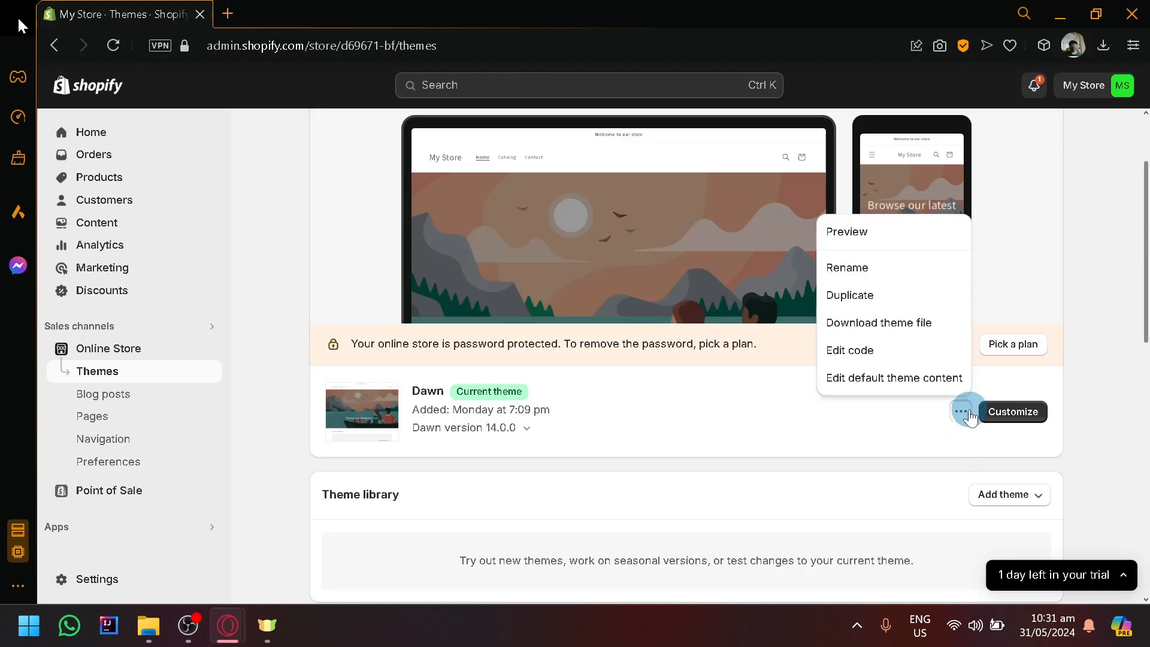
pyautogui.click(895, 241)
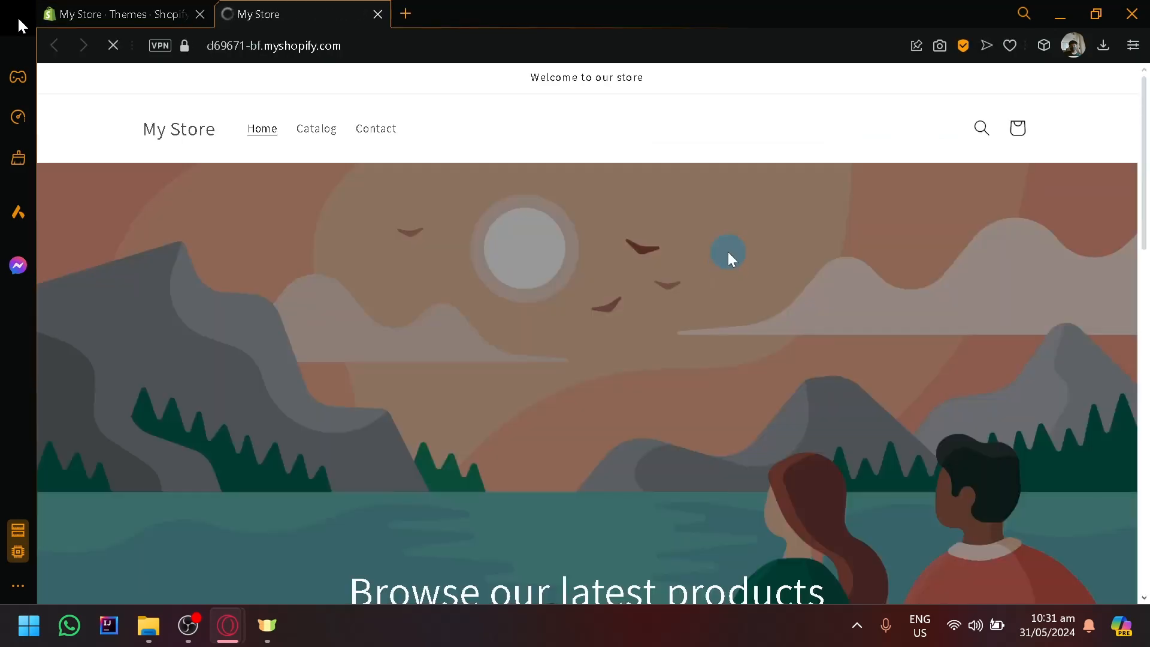
# Find Converse among the storefront's featured products and open its product page.
pyautogui.scroll(-10, 728, 254)
pyautogui.scroll(-4, 722, 264)
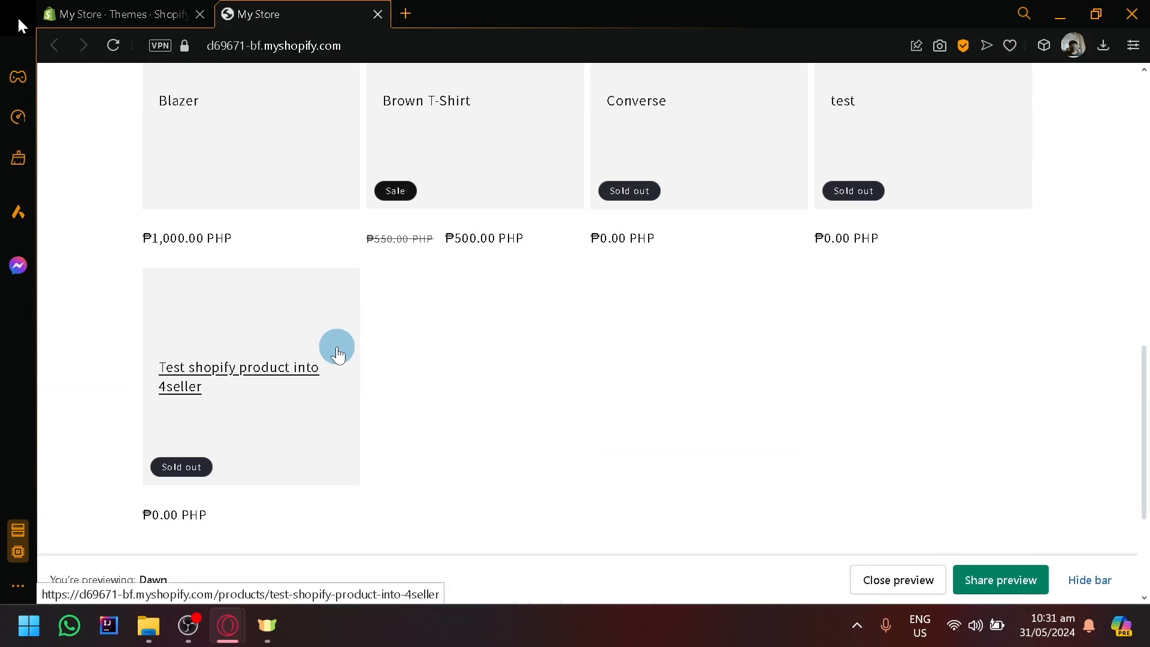
pyautogui.scroll(4, 297, 441)
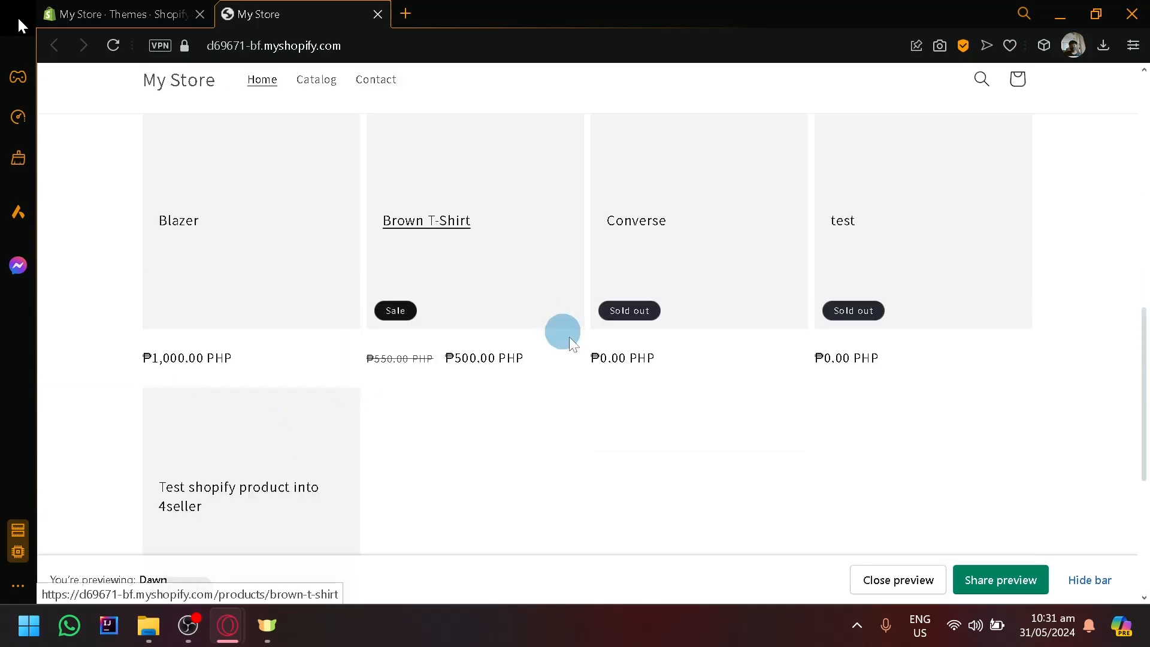
pyautogui.click(677, 352)
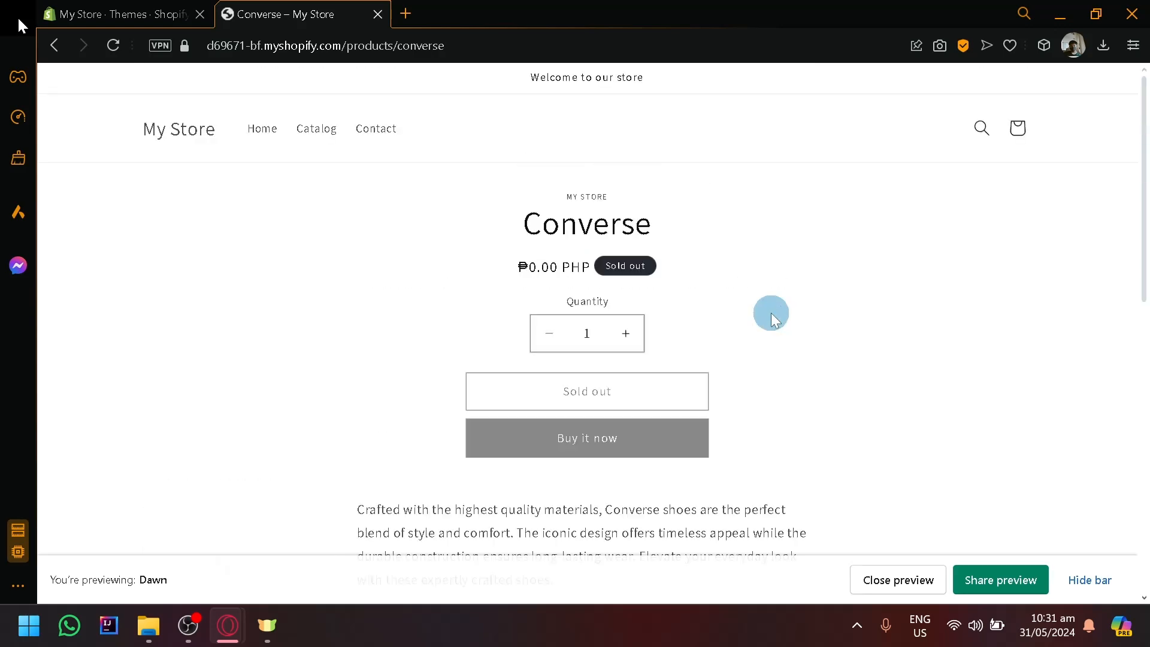
# Open the storefront catalog and check its availability filter options and listed products.
pyautogui.click(313, 124)
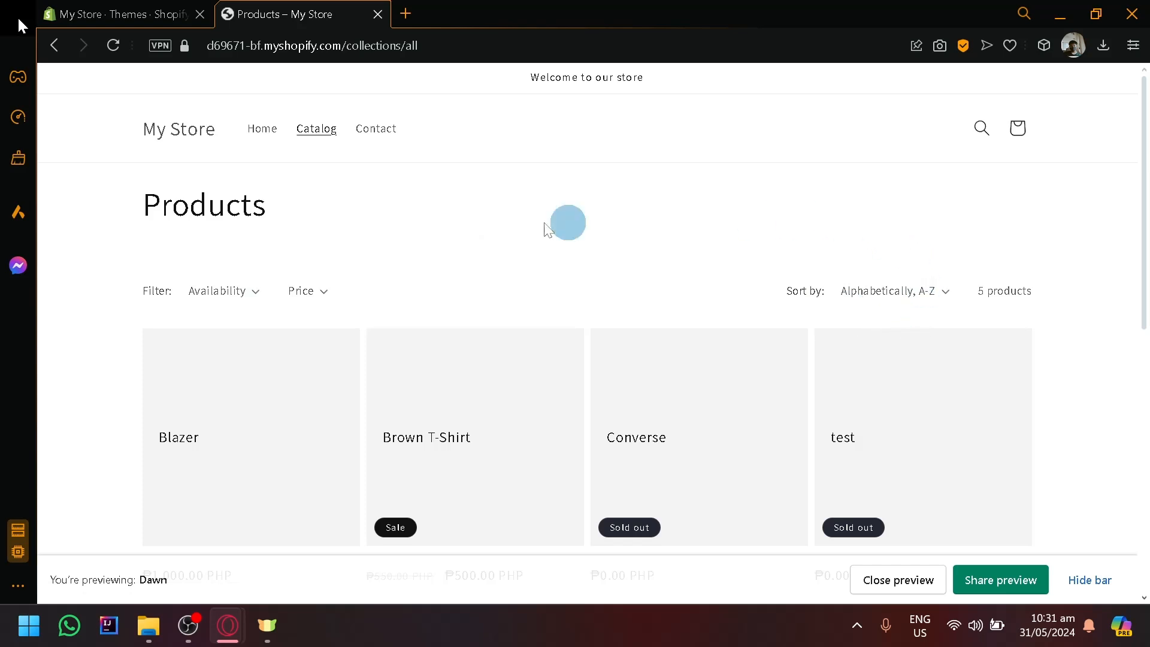
pyautogui.click(238, 304)
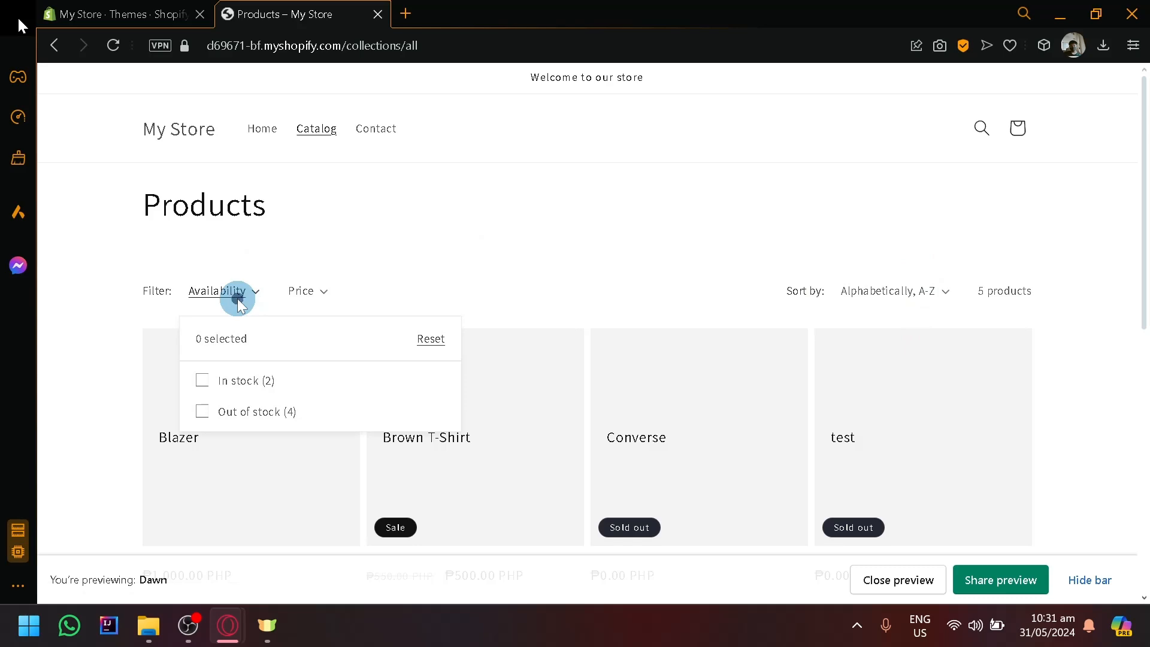
pyautogui.click(238, 299)
pyautogui.scroll(-8, 493, 313)
pyautogui.scroll(8, 516, 378)
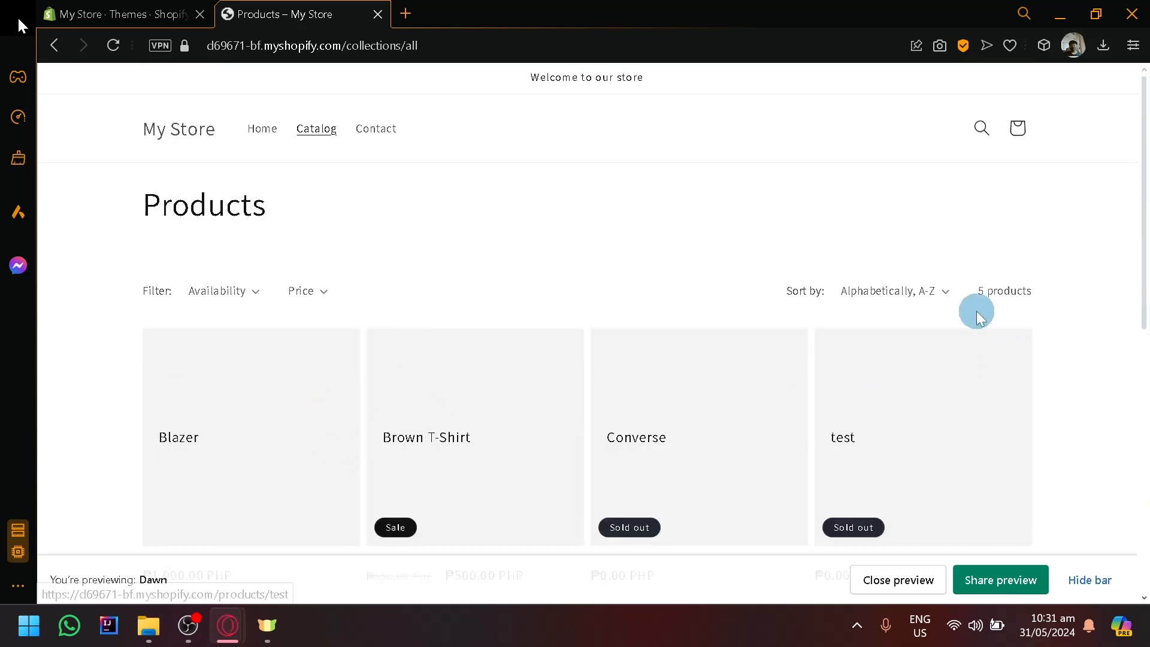
# Return to the admin themes page, open Dawn for customizing, and review the featured products on the home page.
pyautogui.click(102, 14)
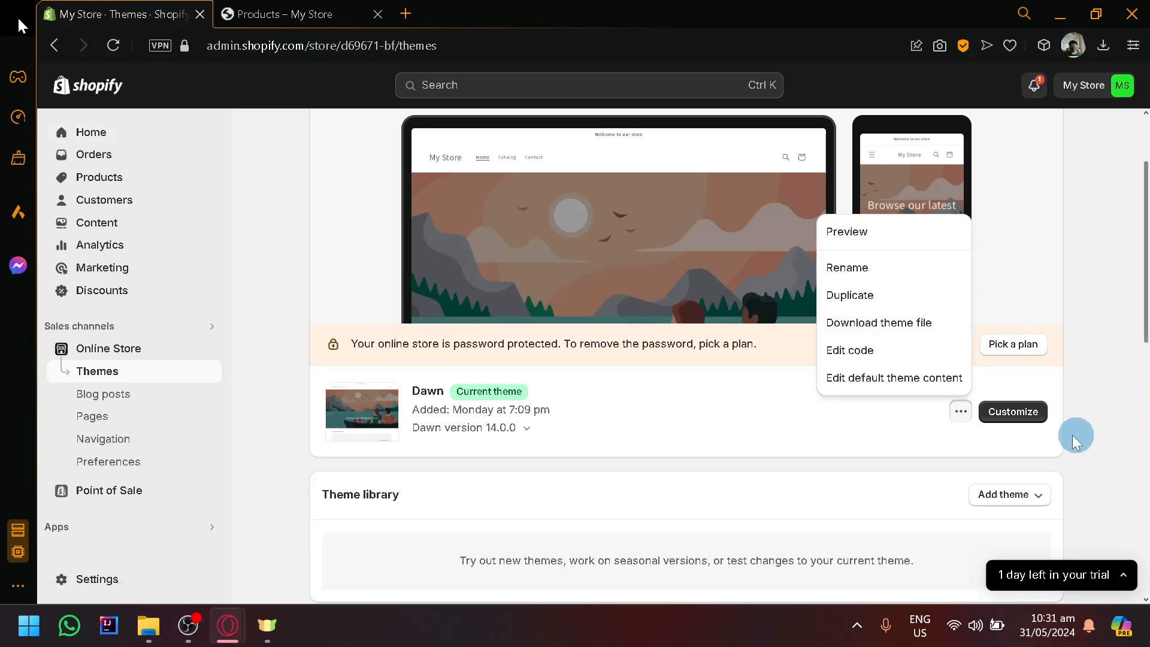
pyautogui.click(1016, 413)
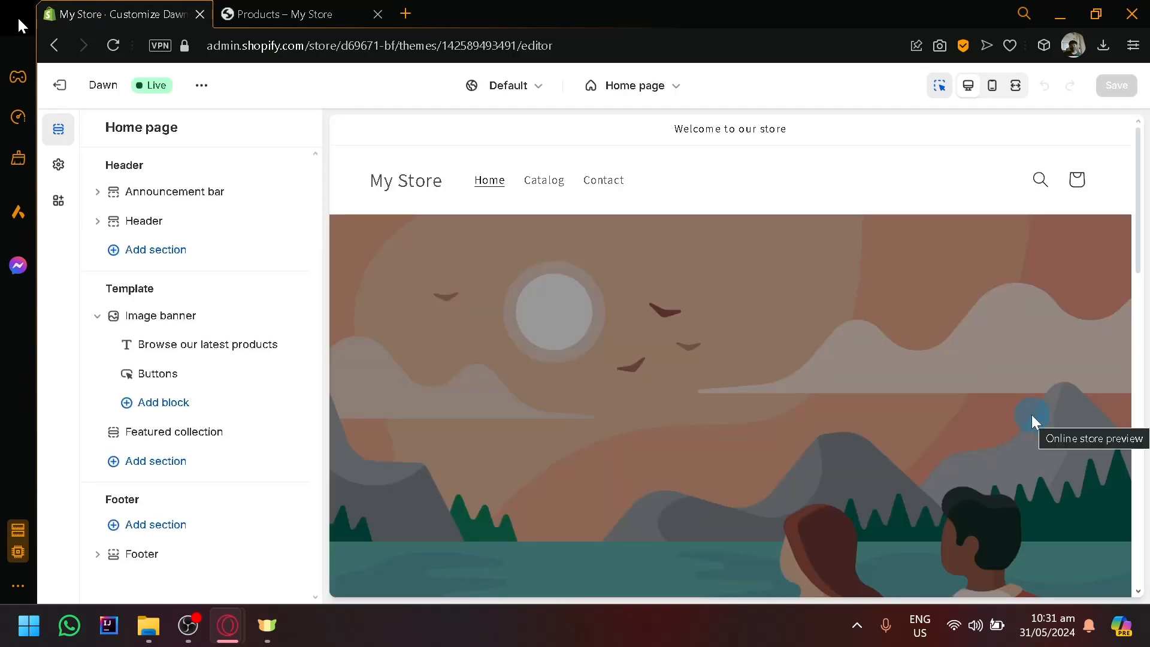
pyautogui.scroll(-3, 942, 361)
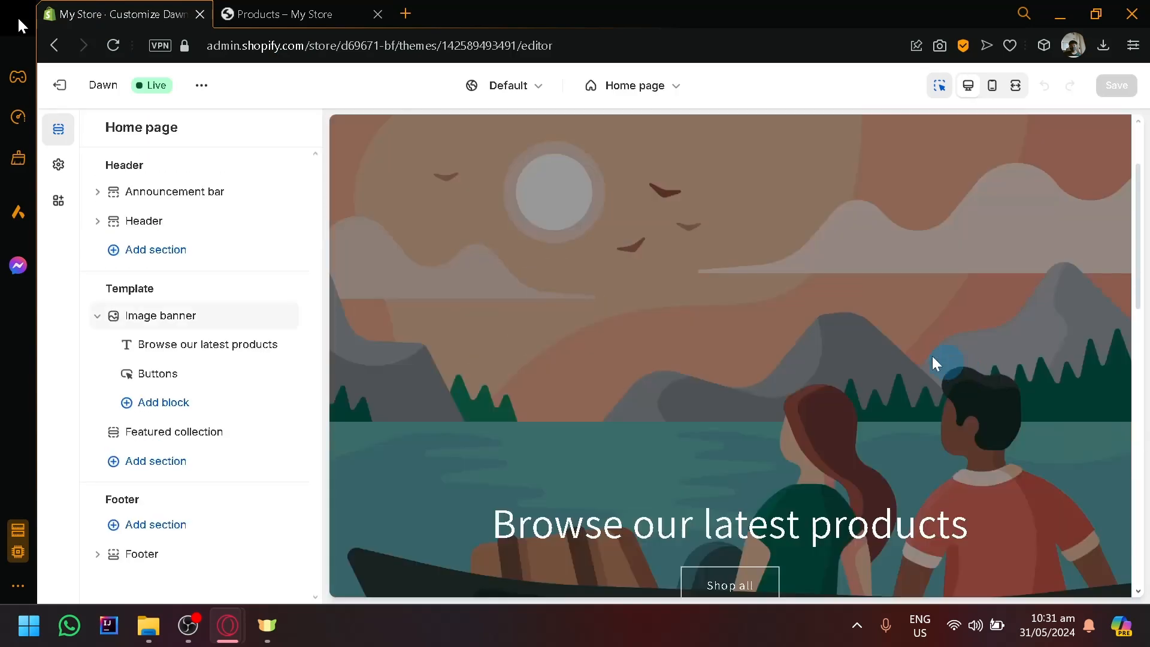
pyautogui.scroll(3, 904, 344)
pyautogui.scroll(-5, 675, 198)
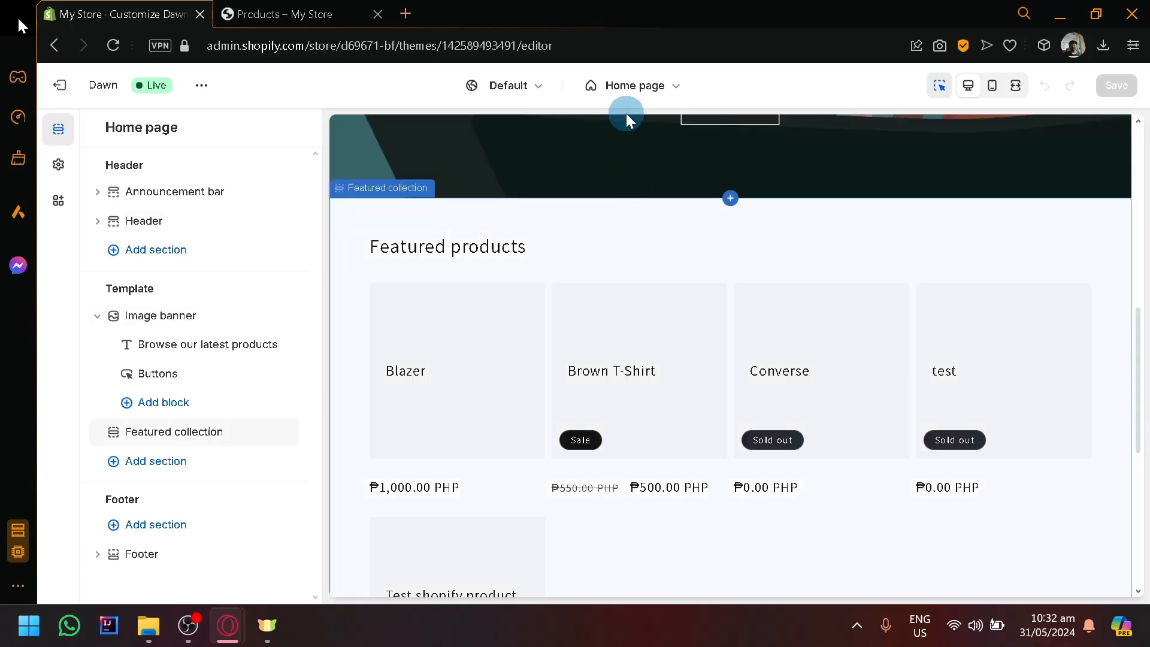
# Switch the theme editor to the Default product template.
pyautogui.click(671, 87)
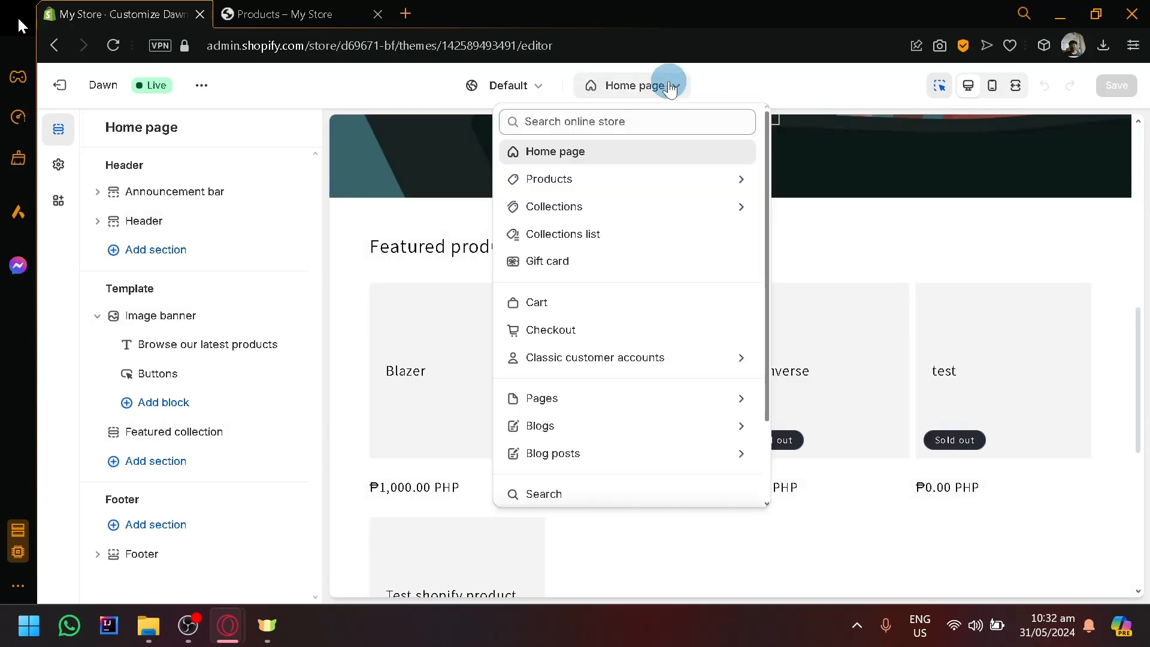
pyautogui.click(635, 190)
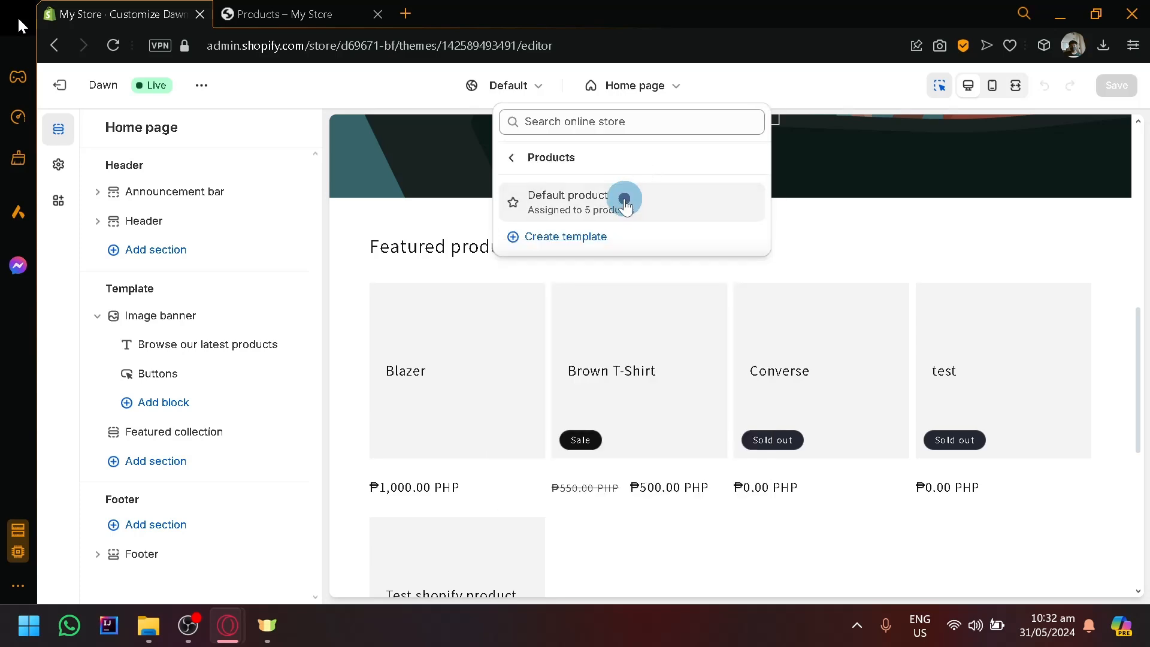
pyautogui.click(625, 203)
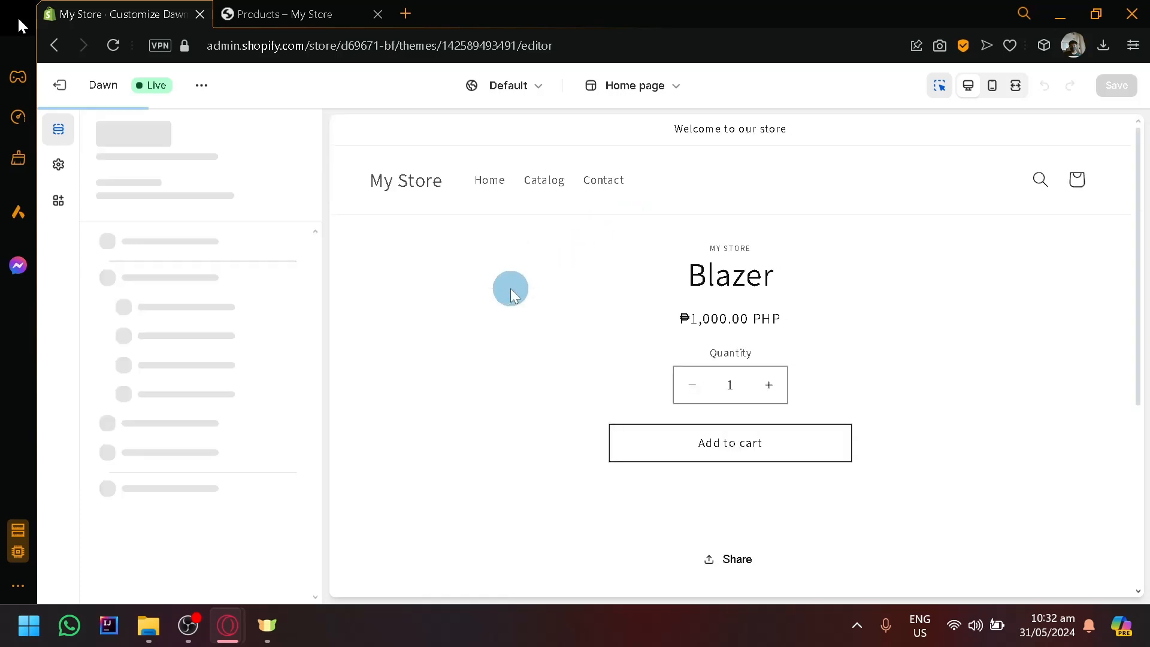
# Remove the Share block from the template's Product information section and add an Inventory status block there.
pyautogui.scroll(-2, 128, 412)
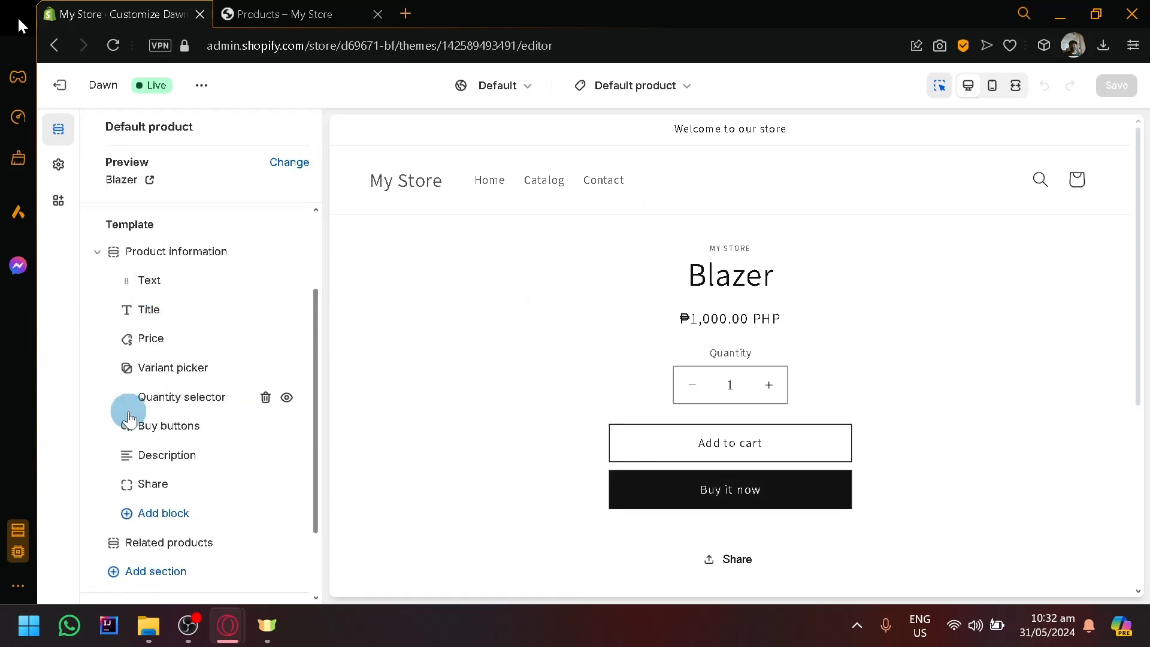
pyautogui.moveTo(129, 413); pyautogui.dragTo(211, 294)
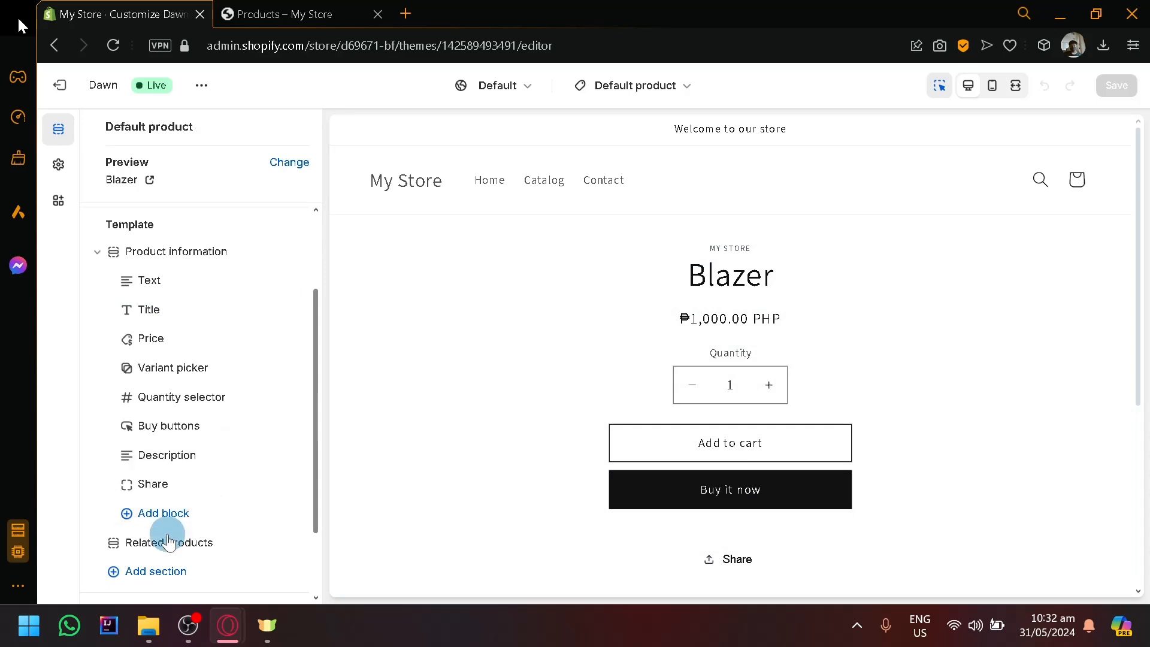
pyautogui.moveTo(244, 484)
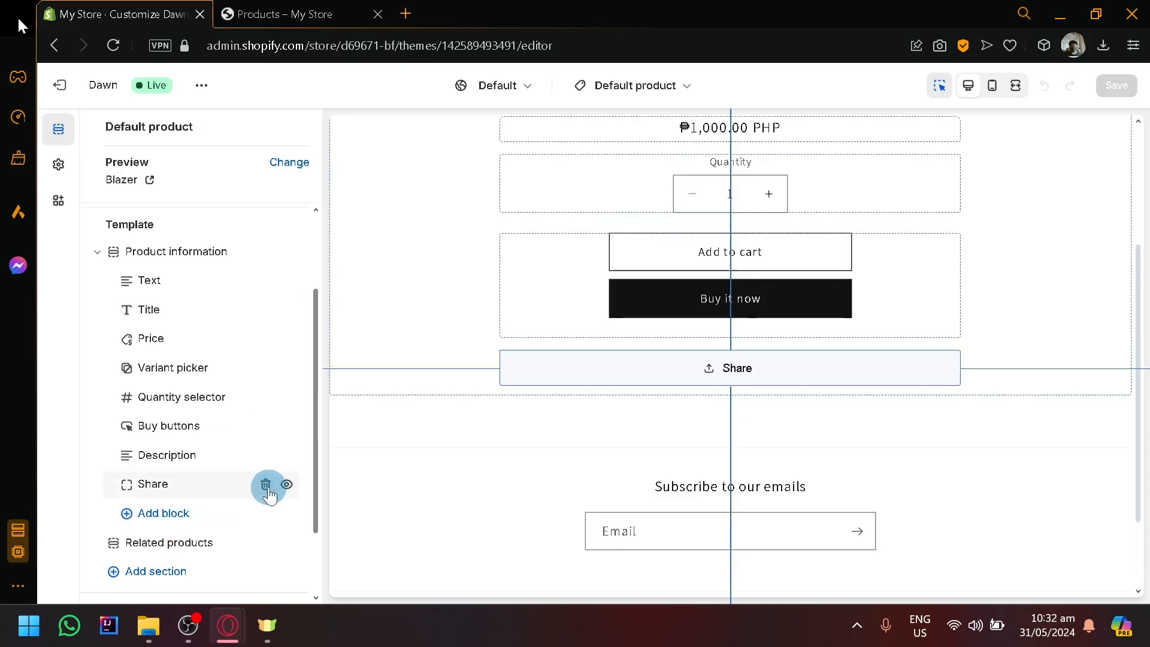
pyautogui.click(266, 484)
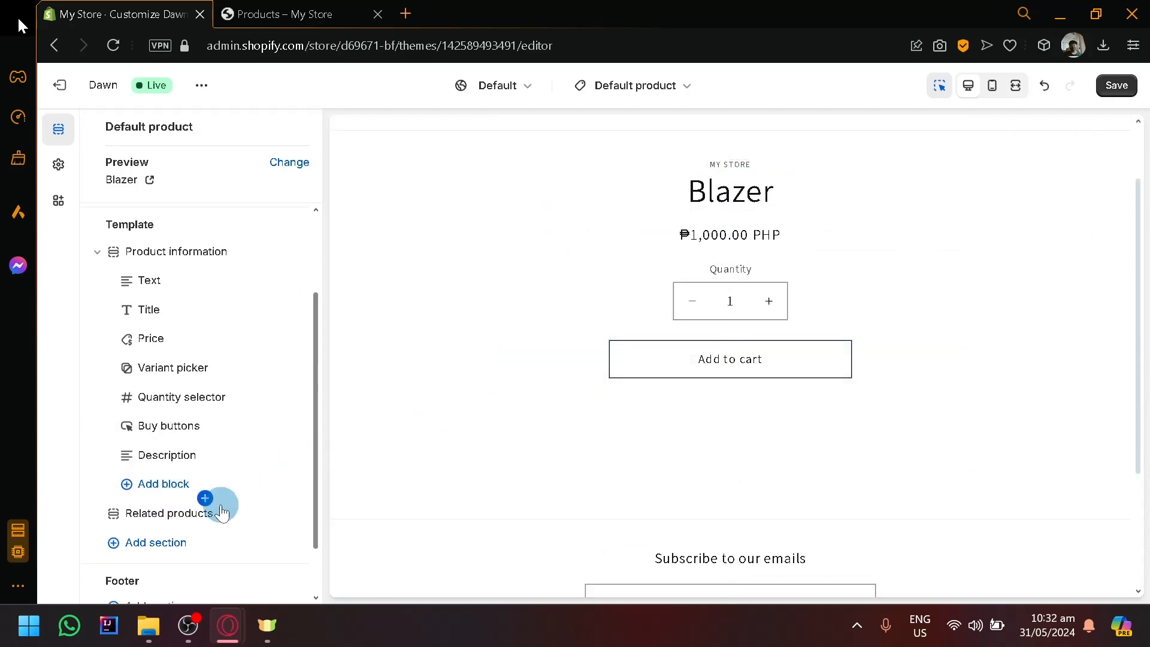
pyautogui.click(164, 490)
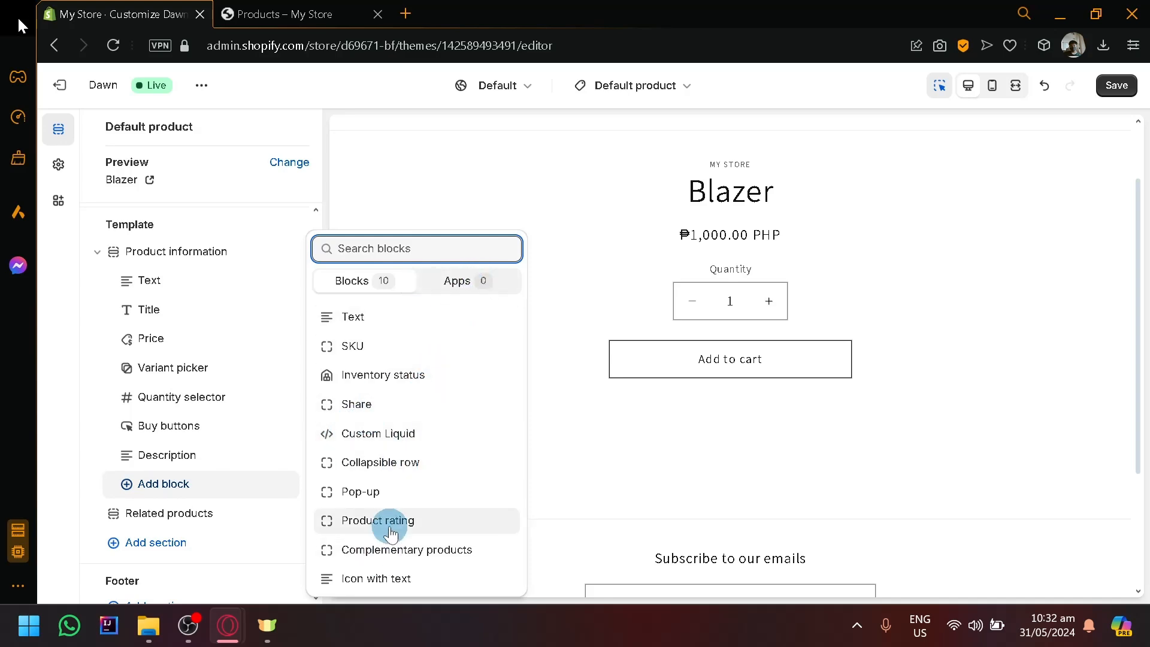
pyautogui.click(408, 384)
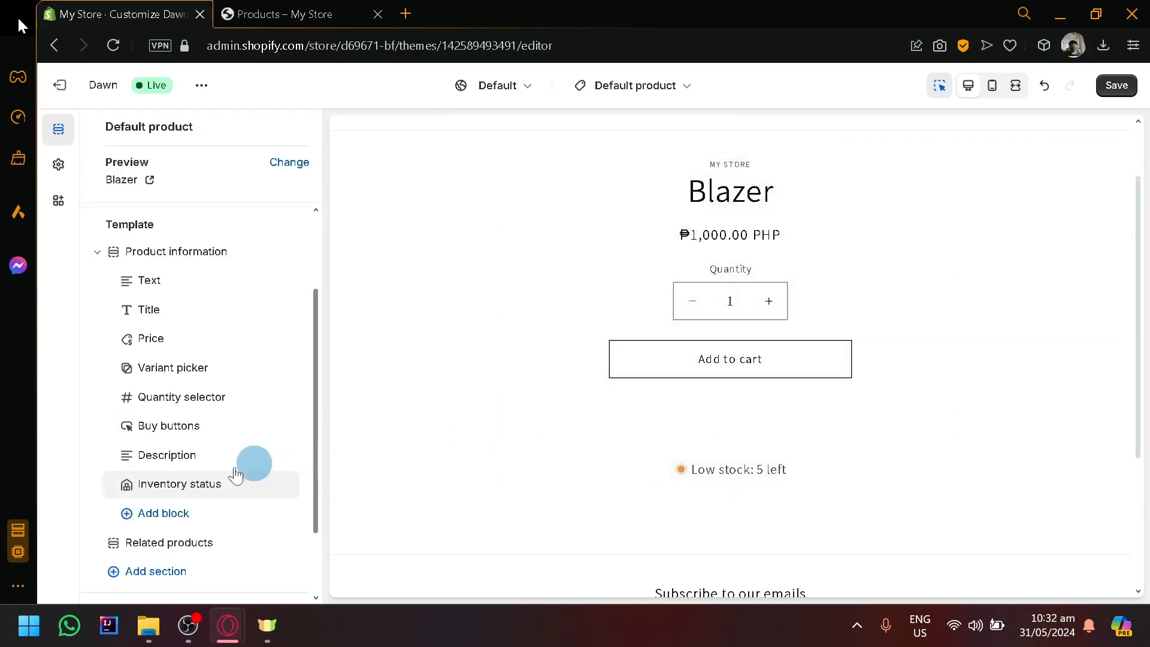
# Exit the theme editor and discard the unsaved template changes.
pyautogui.scroll(2, 253, 487)
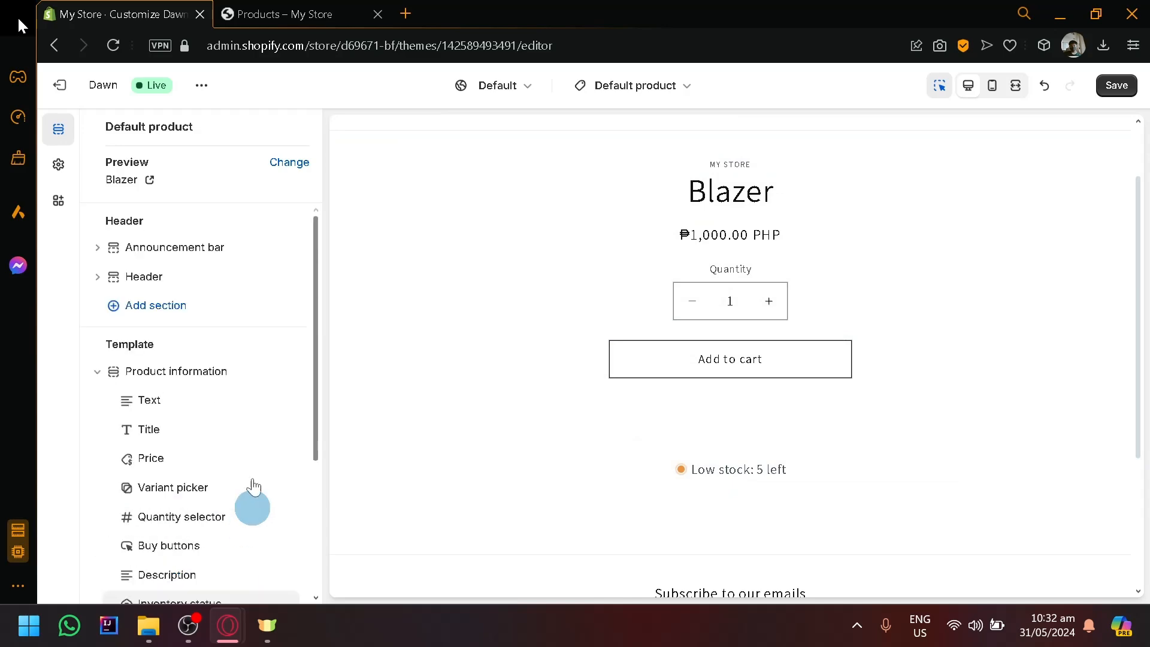
pyautogui.click(67, 87)
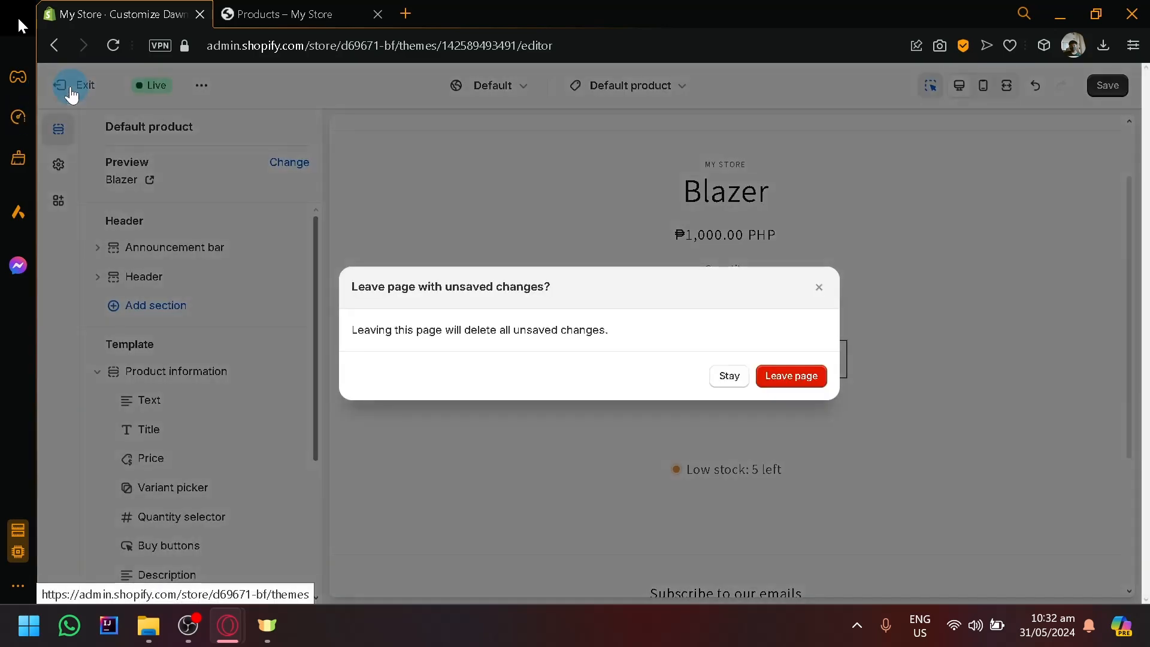
pyautogui.click(785, 381)
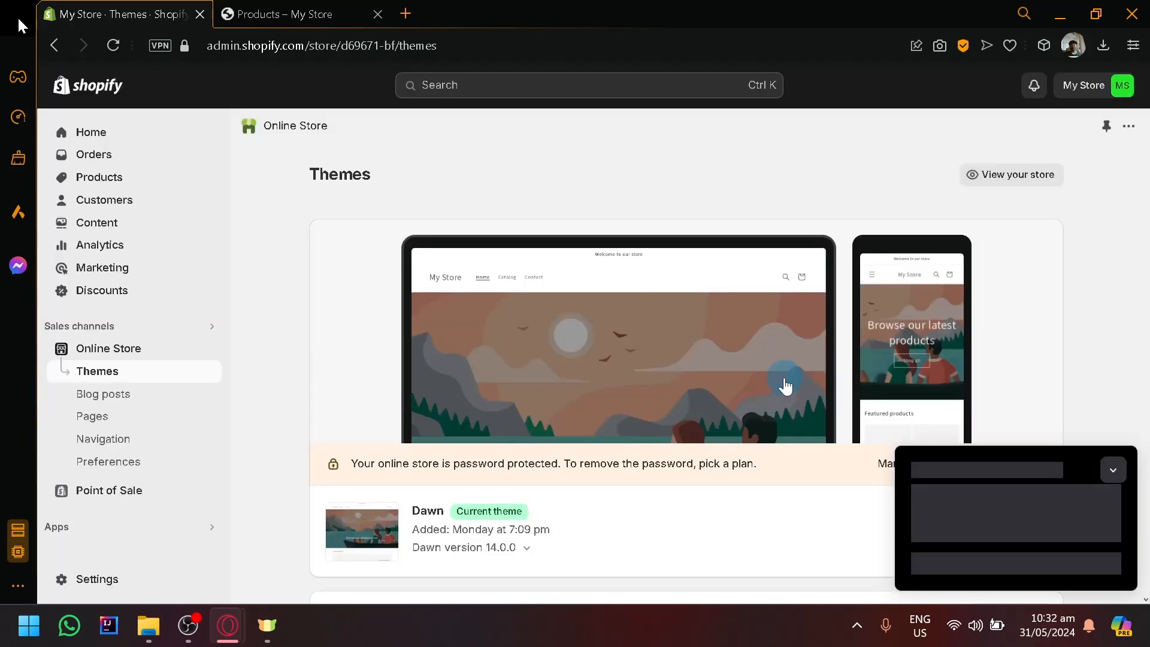
# Open the store's product list and examine the Category column for each product.
pyautogui.click(78, 177)
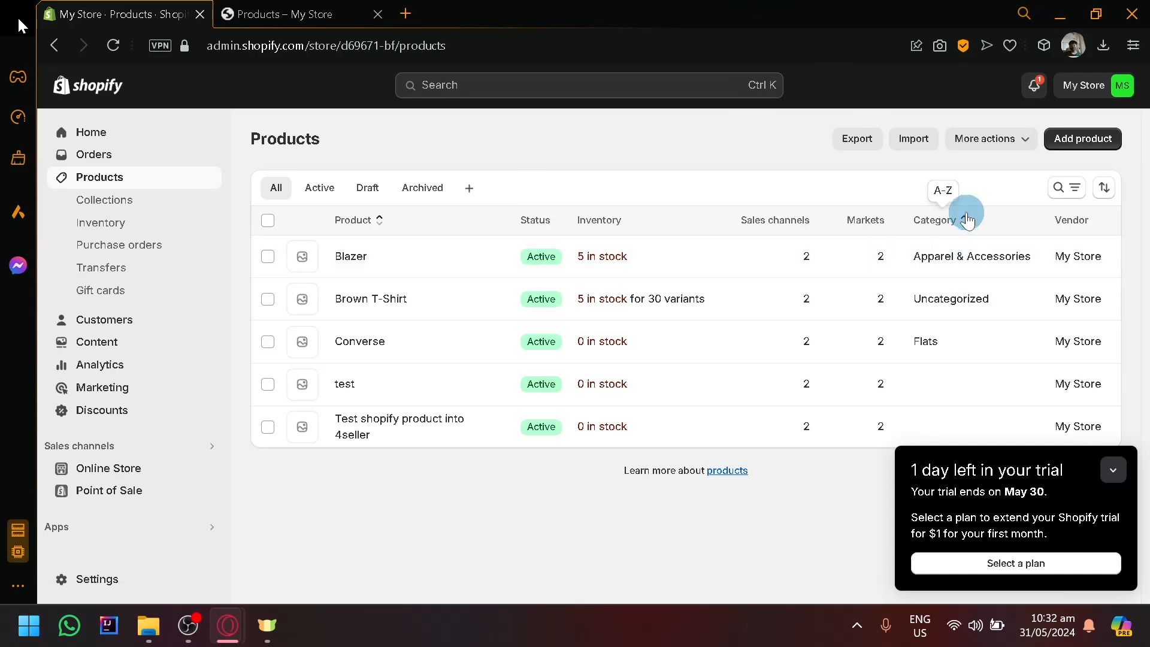
pyautogui.scroll(5, 963, 215)
pyautogui.hscroll(5, 950, 247)
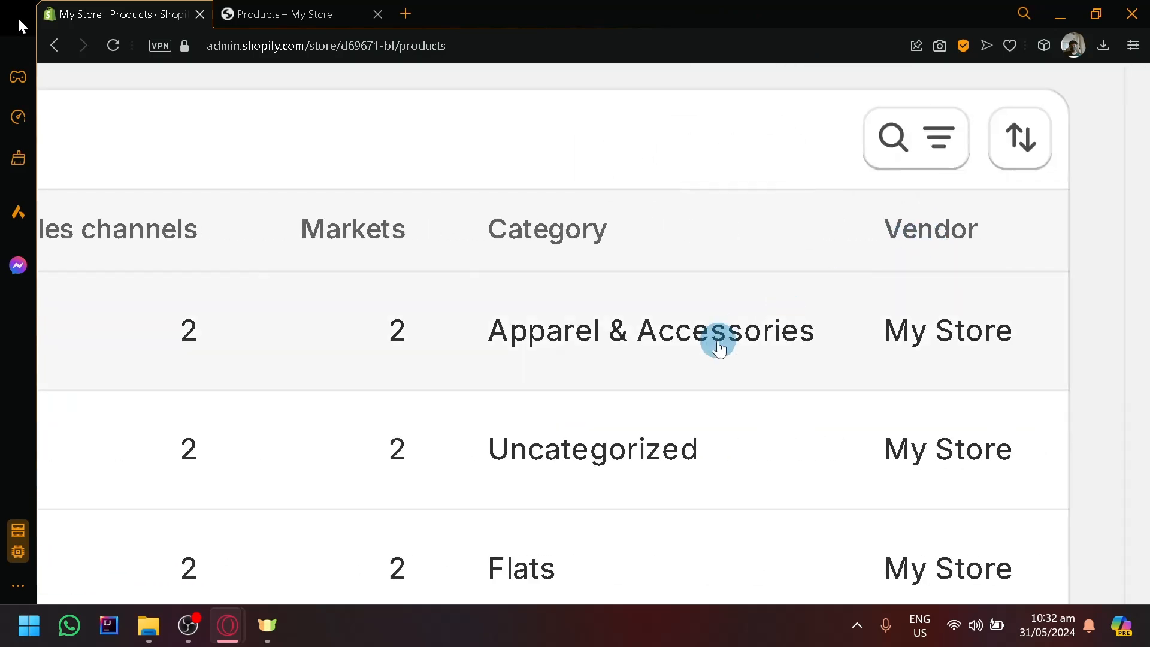
pyautogui.scroll(-2, 701, 414)
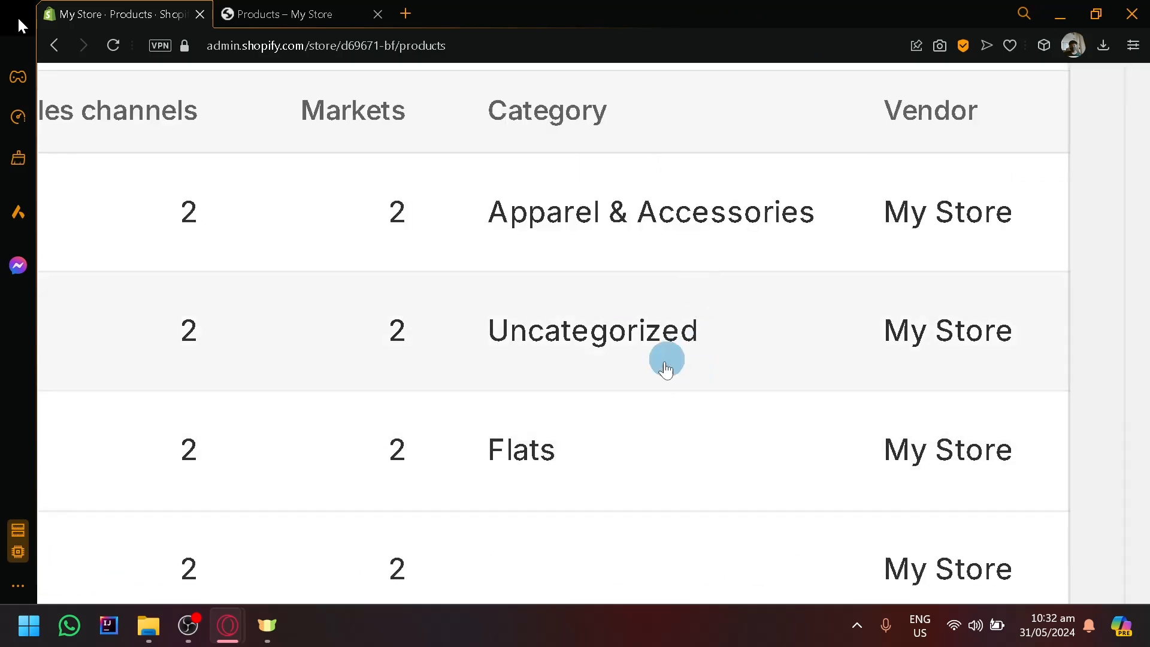
pyautogui.scroll(-2, 629, 383)
pyautogui.scroll(-5, 605, 384)
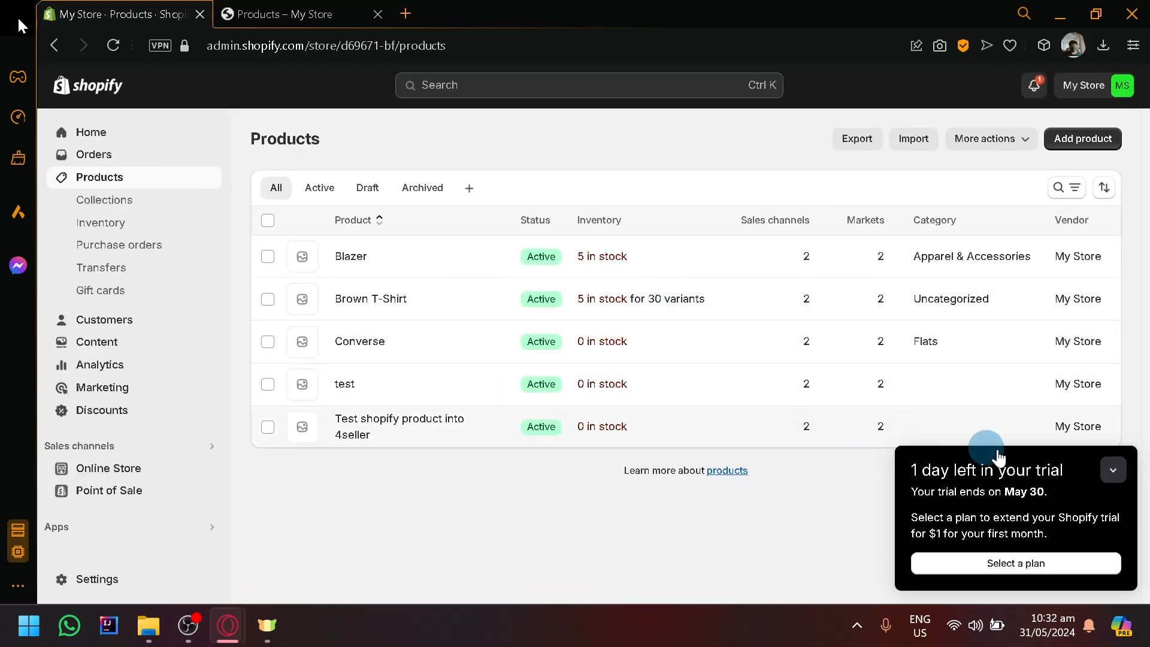
# Collapse the trial notice and sort the product list by category.
pyautogui.click(1106, 464)
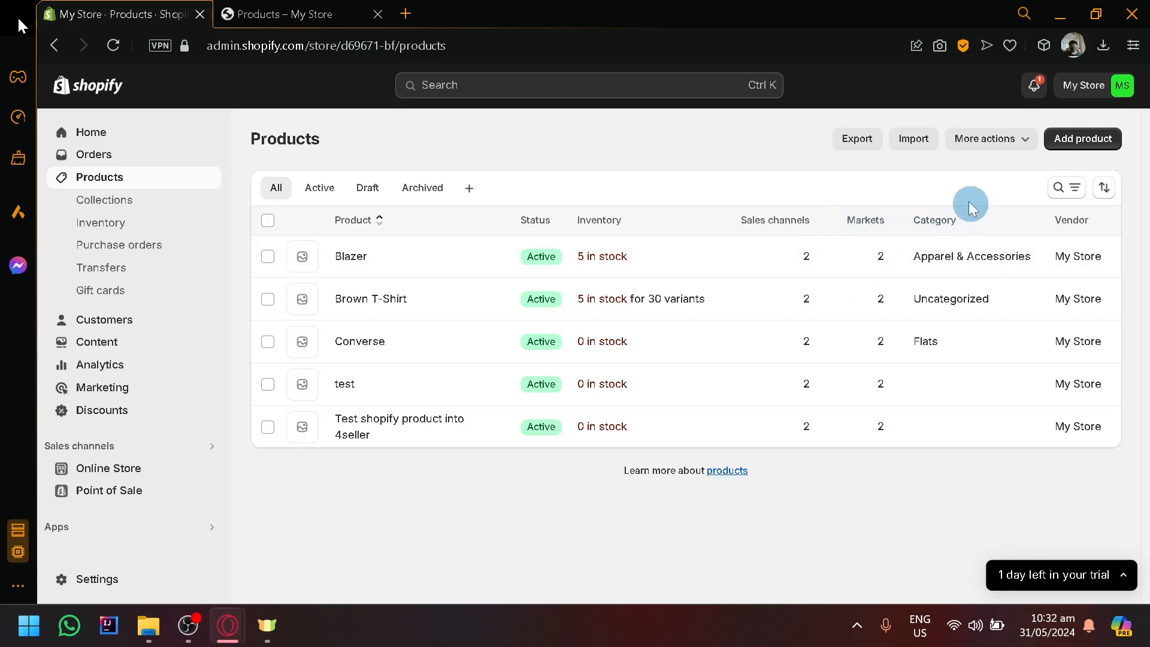
pyautogui.click(948, 223)
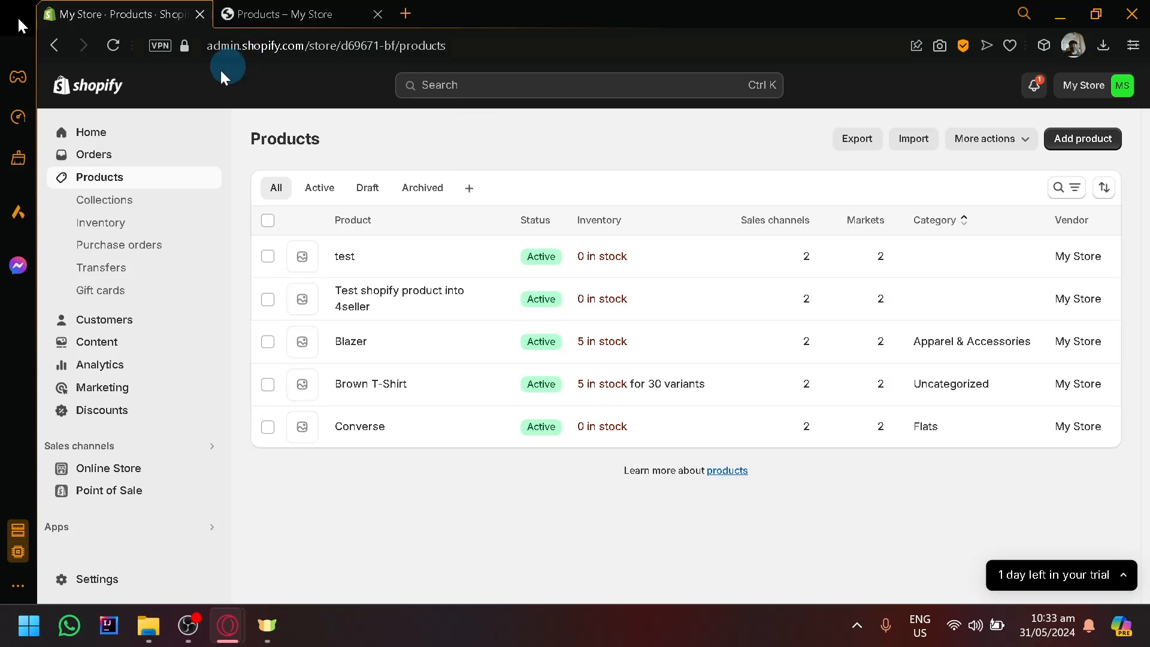
# Create a manual collection titled "Butterfly theme" and save it.
pyautogui.click(118, 201)
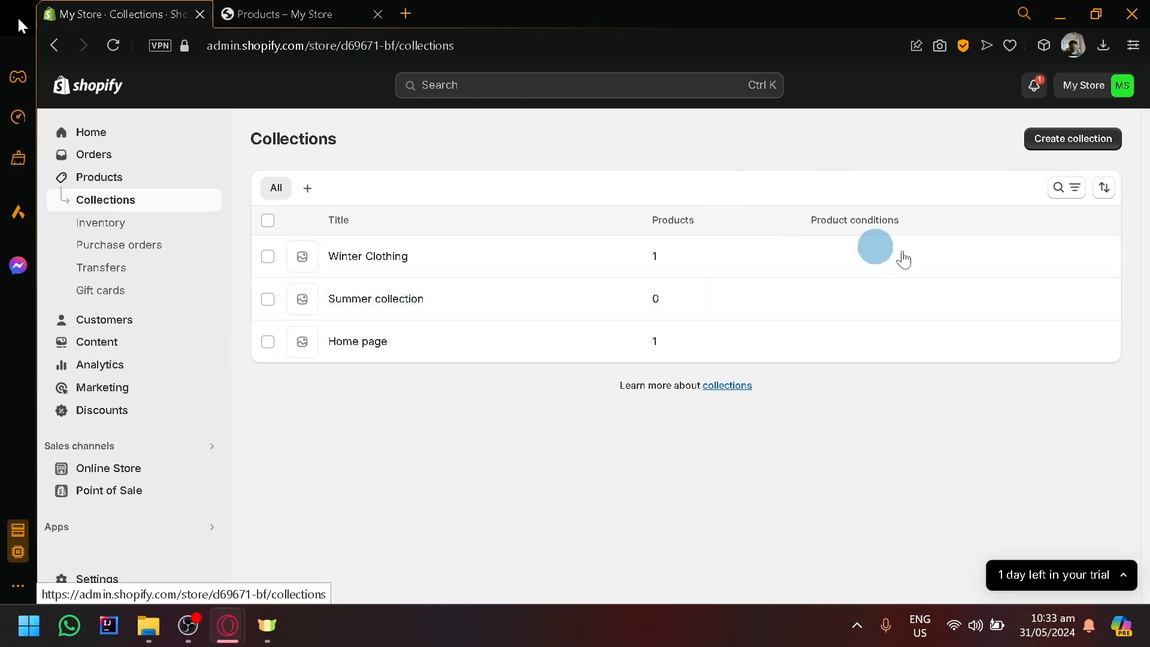
pyautogui.click(1109, 138)
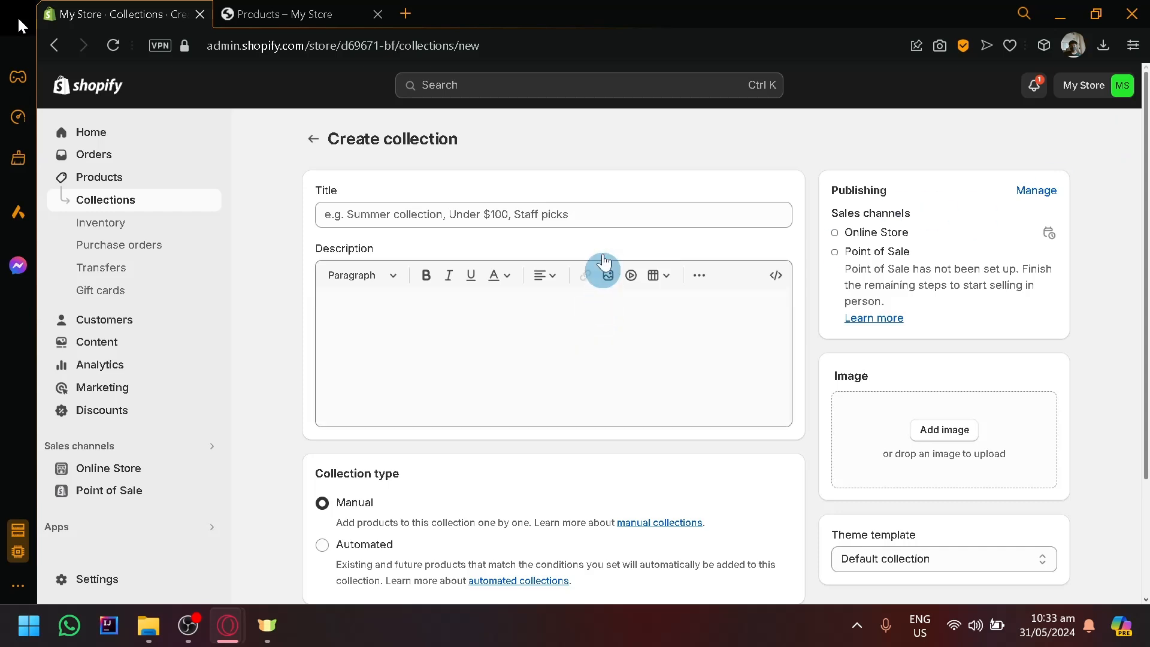
pyautogui.click(605, 218)
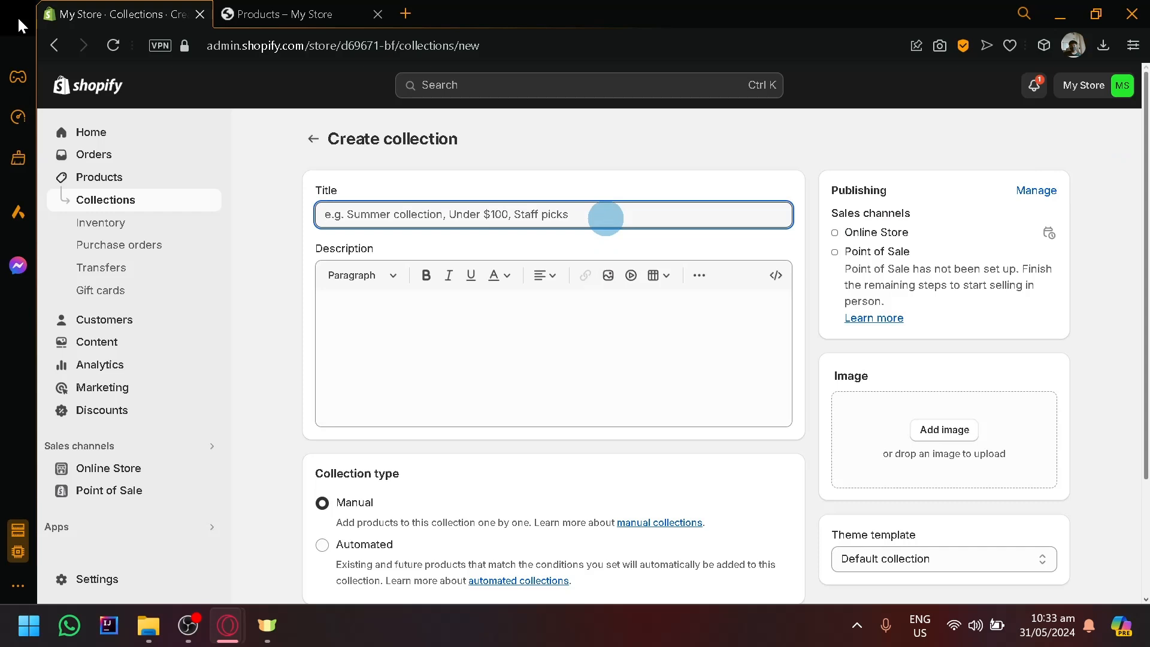
pyautogui.write('BU')
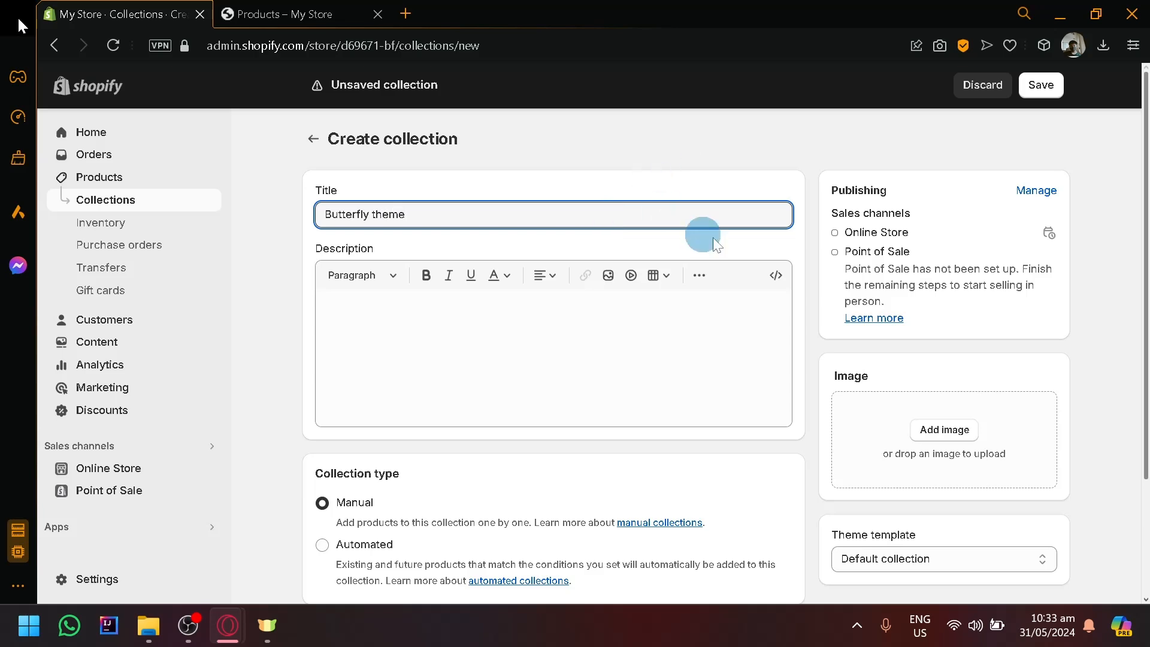
pyautogui.scroll(-2, 864, 372)
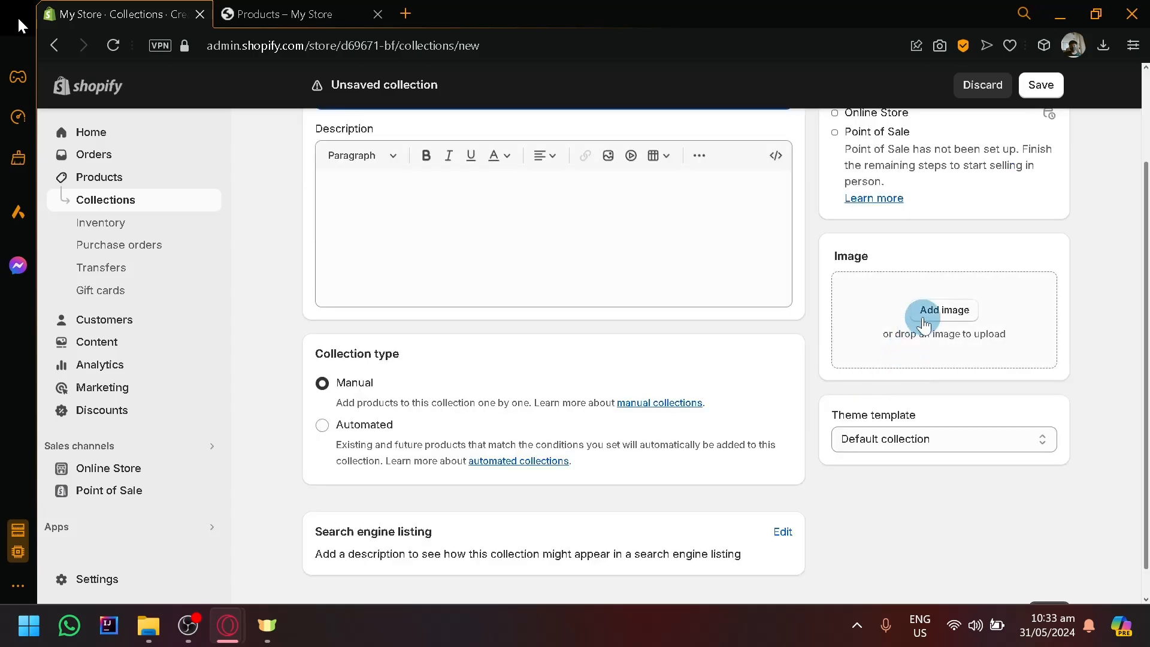
pyautogui.scroll(2, 788, 372)
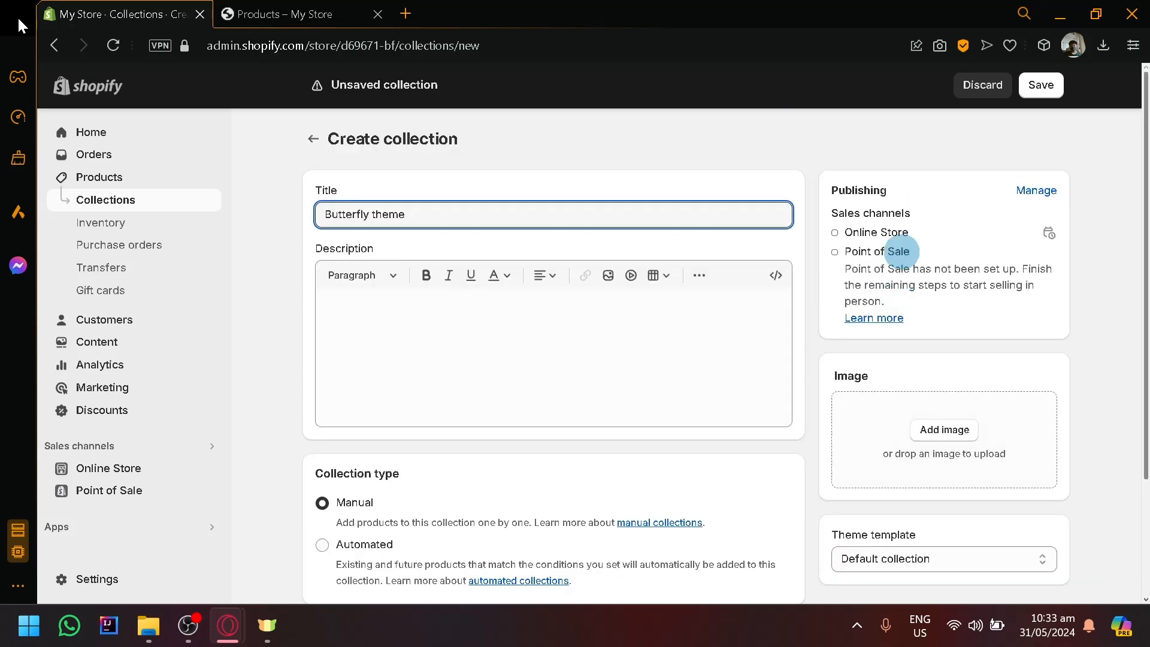
pyautogui.click(1058, 86)
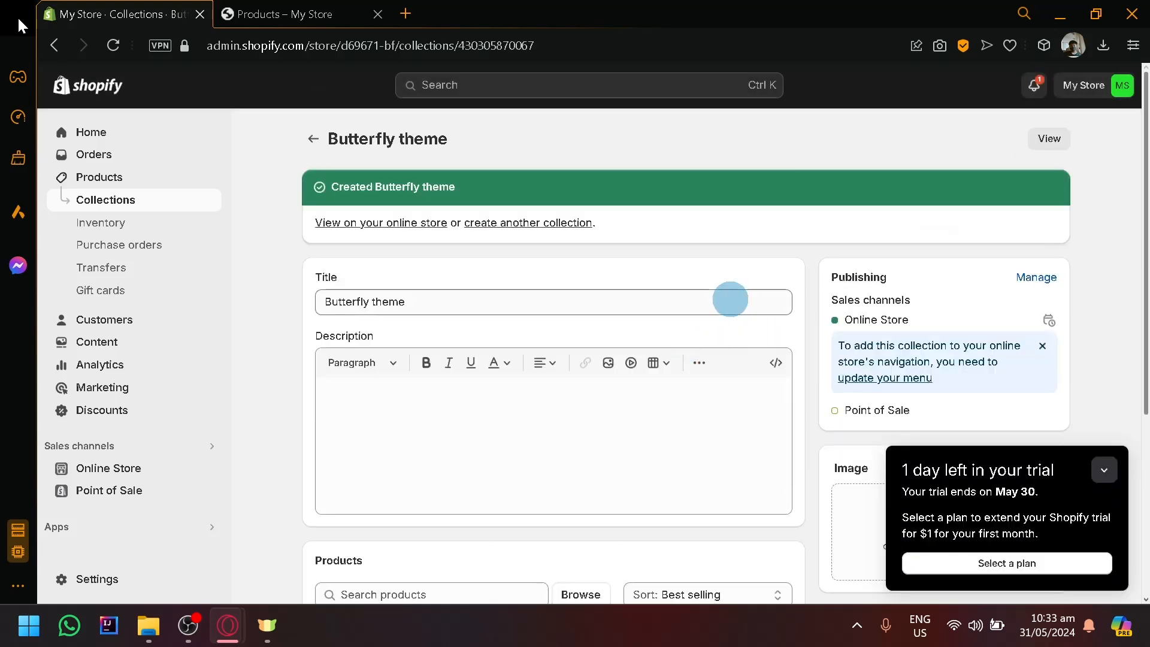
# Replace the Blazer product's Winter Clothing collection with the second listed Butterfly theme collection and save the product.
pyautogui.click(116, 179)
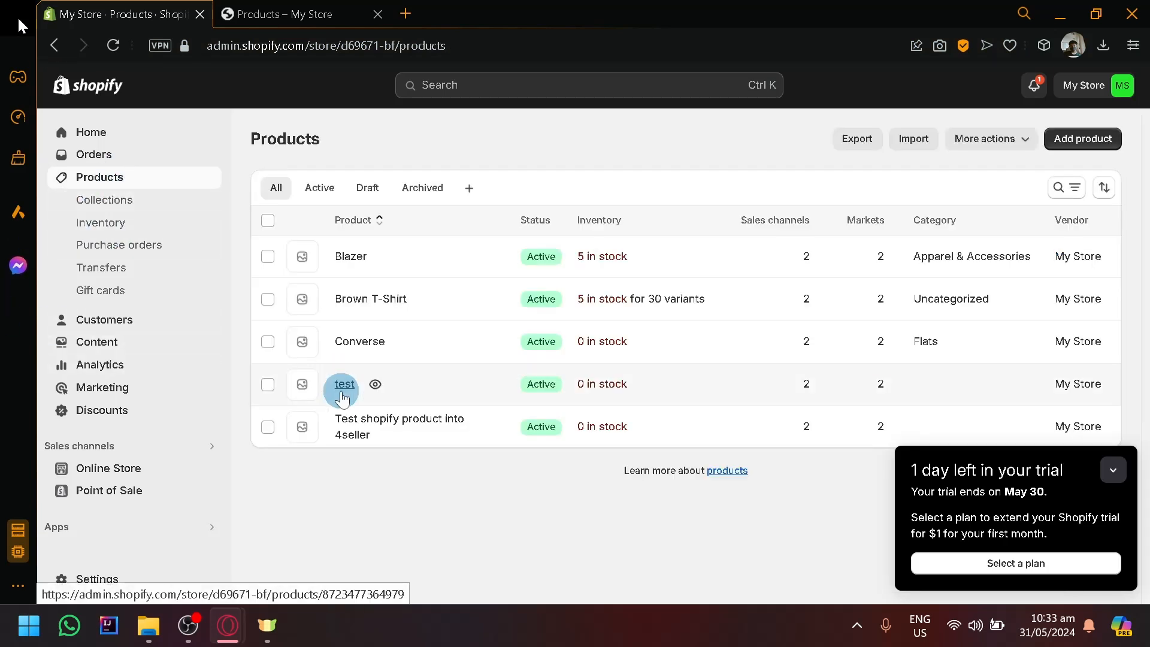
pyautogui.click(434, 261)
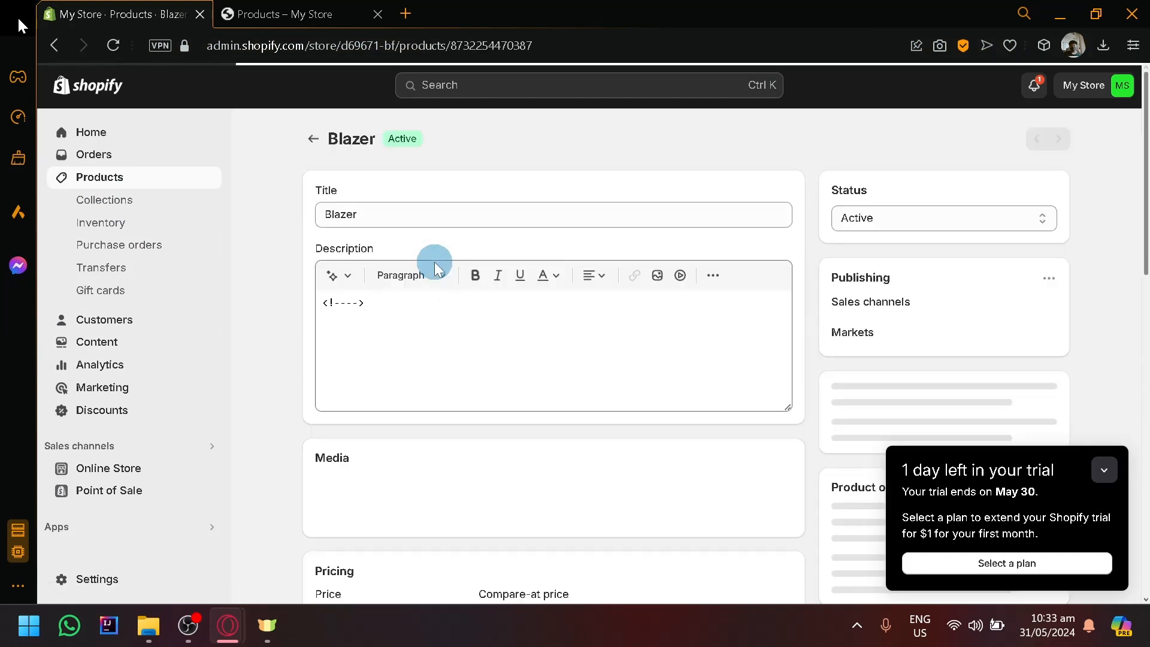
pyautogui.scroll(-6, 742, 249)
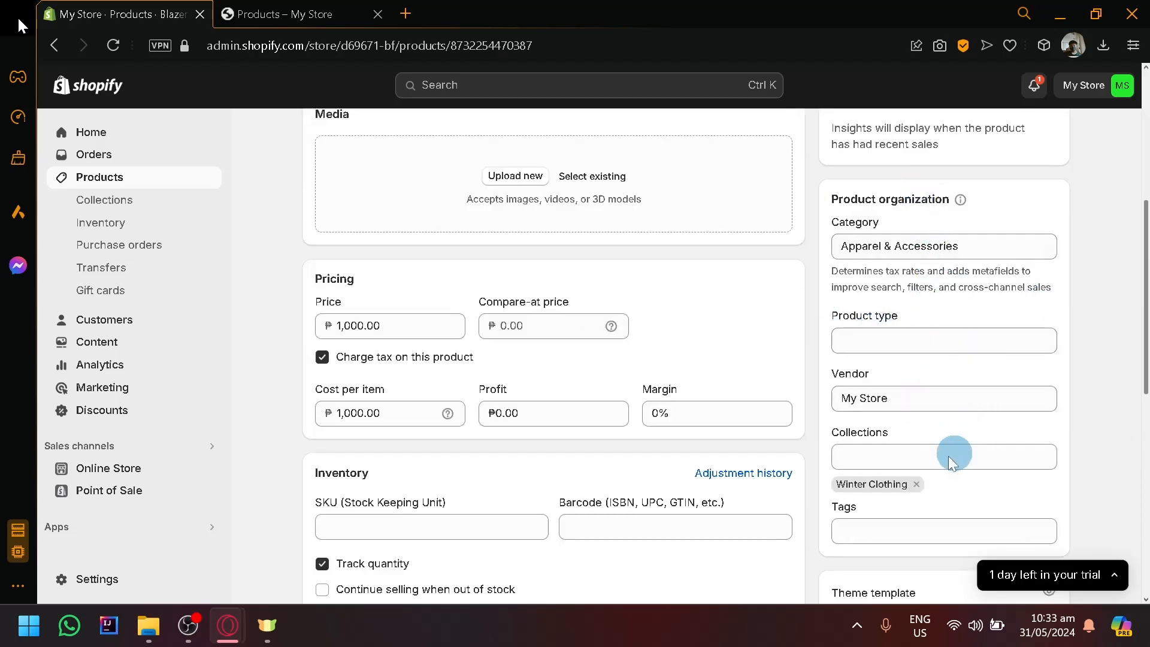
pyautogui.click(916, 484)
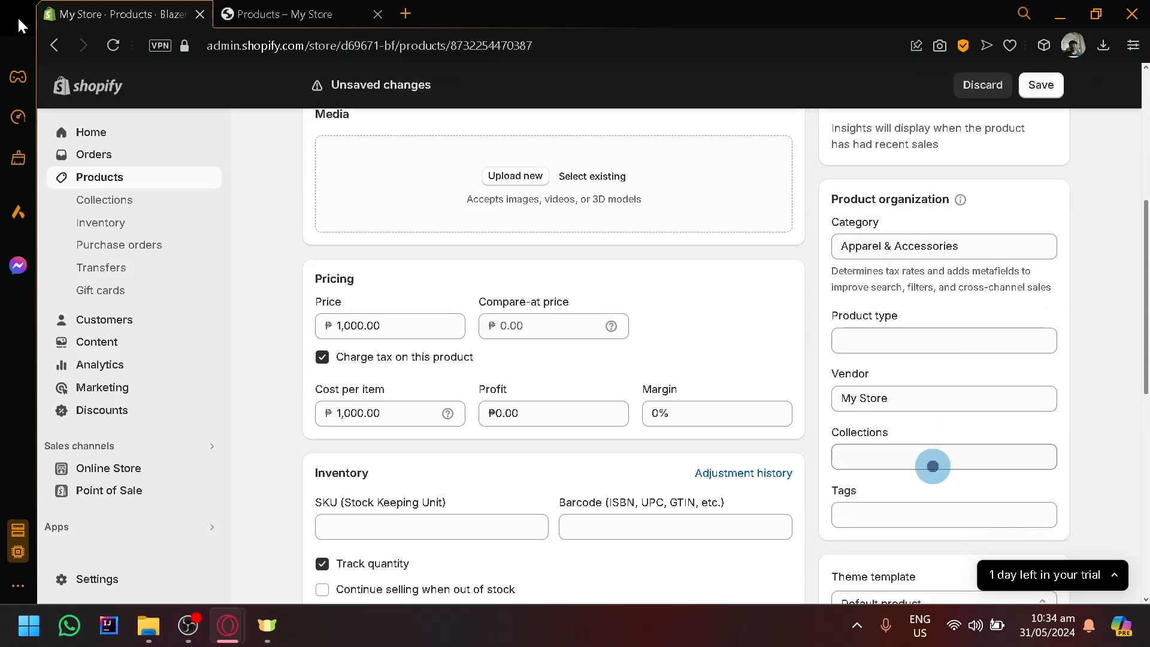
pyautogui.click(933, 465)
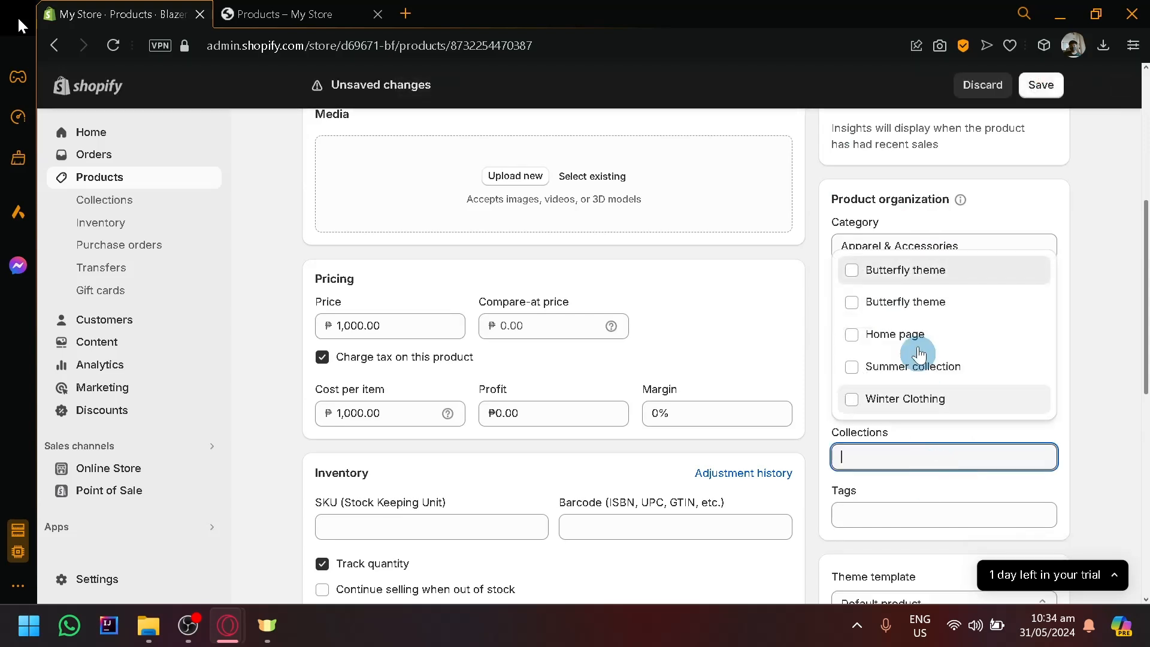
pyautogui.click(953, 304)
pyautogui.click(1039, 86)
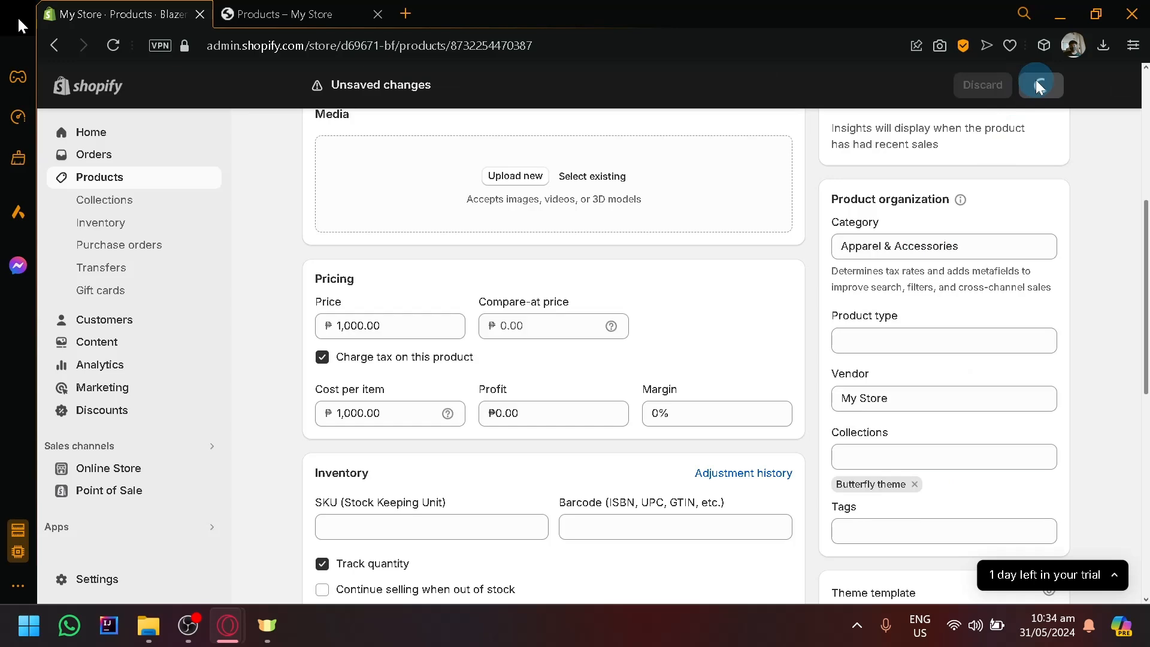
pyautogui.scroll(2, 719, 289)
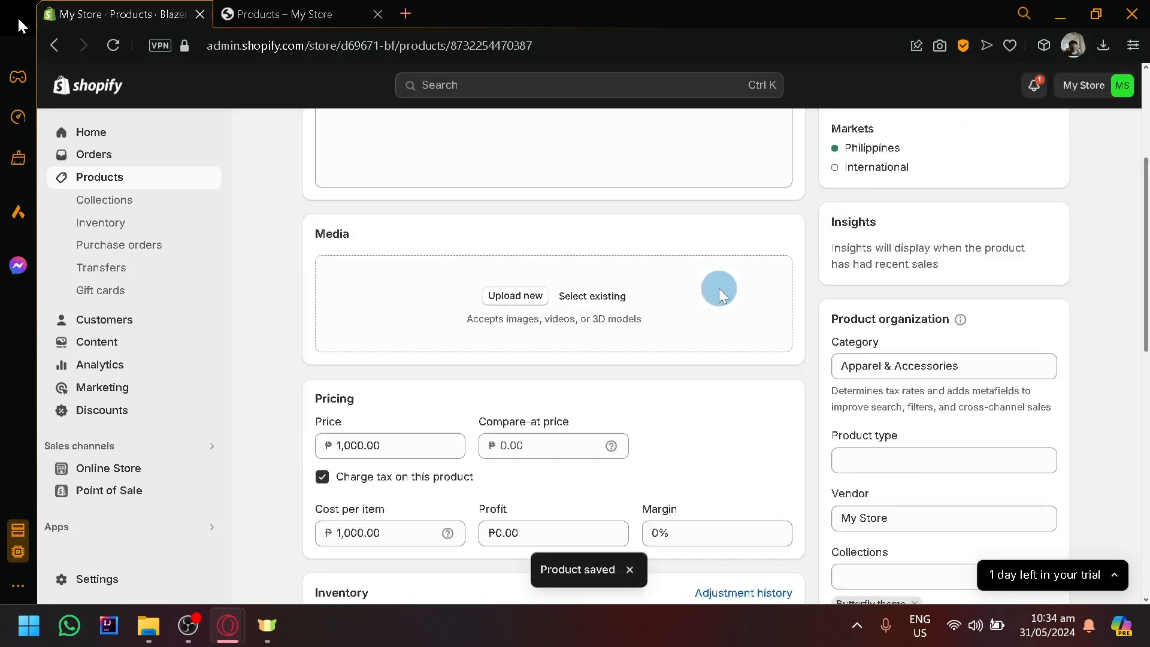
pyautogui.scroll(4, 486, 323)
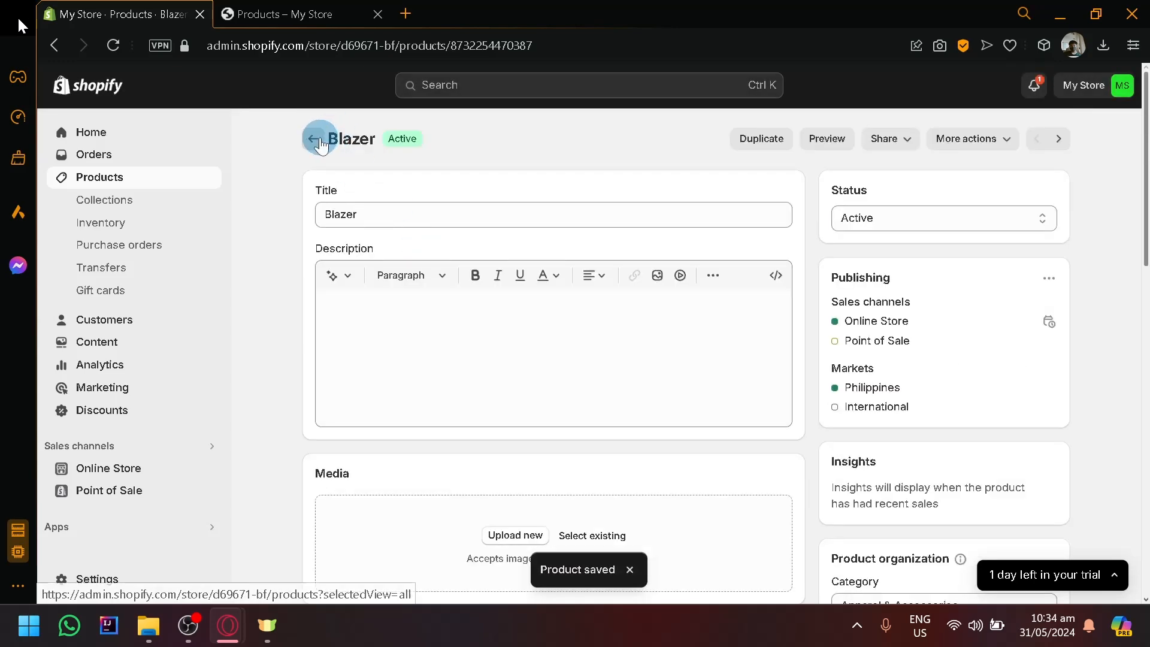
# Check the products shown on the storefront's Catalog page, then return to the store admin.
pyautogui.click(300, 13)
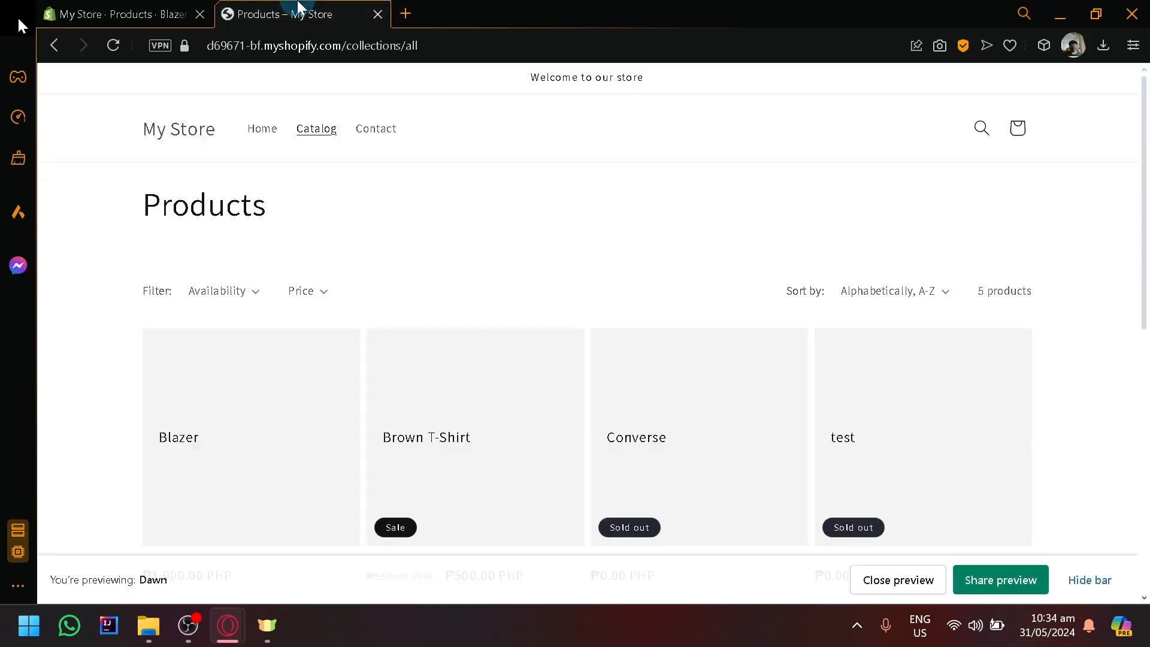
pyautogui.scroll(-8, 913, 287)
pyautogui.scroll(-1, 418, 391)
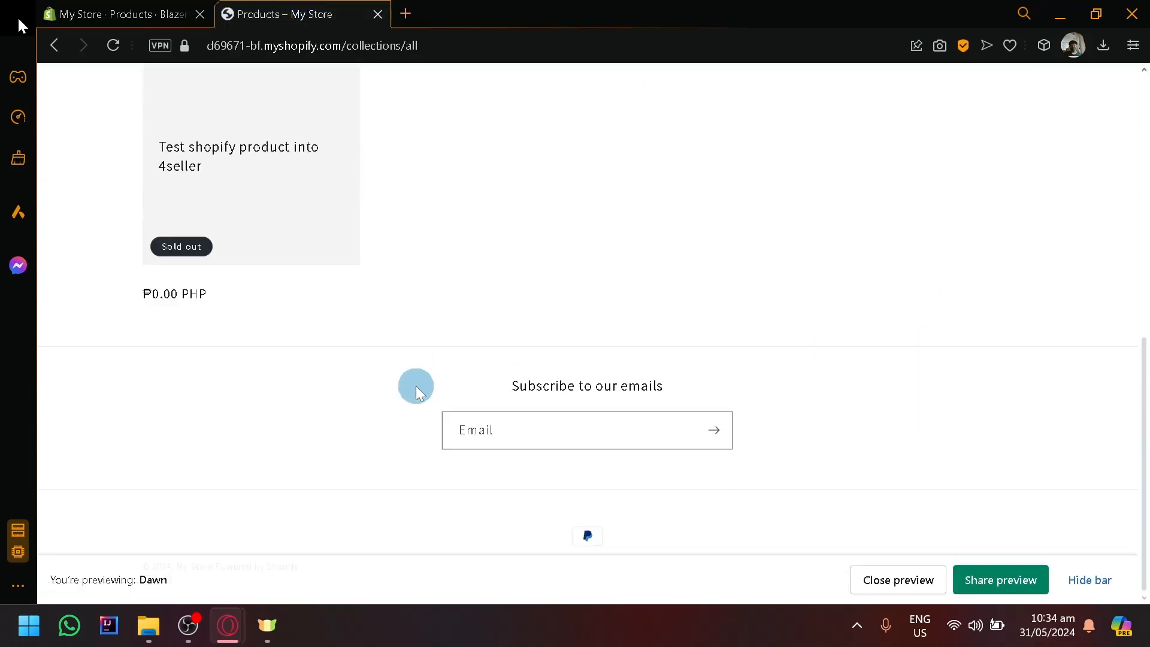
pyautogui.scroll(8, 417, 391)
pyautogui.click(68, 8)
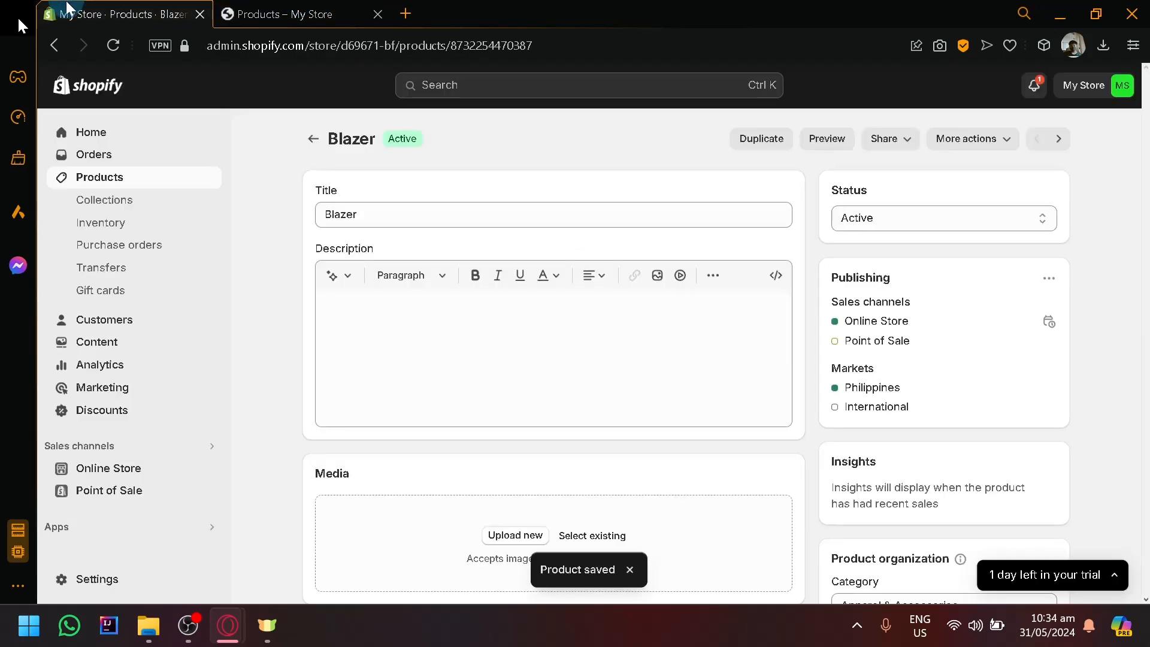
# Try assigning the first listed Butterfly theme collection to the Dawn home page's Featured collection section and check its preview.
pyautogui.click(154, 470)
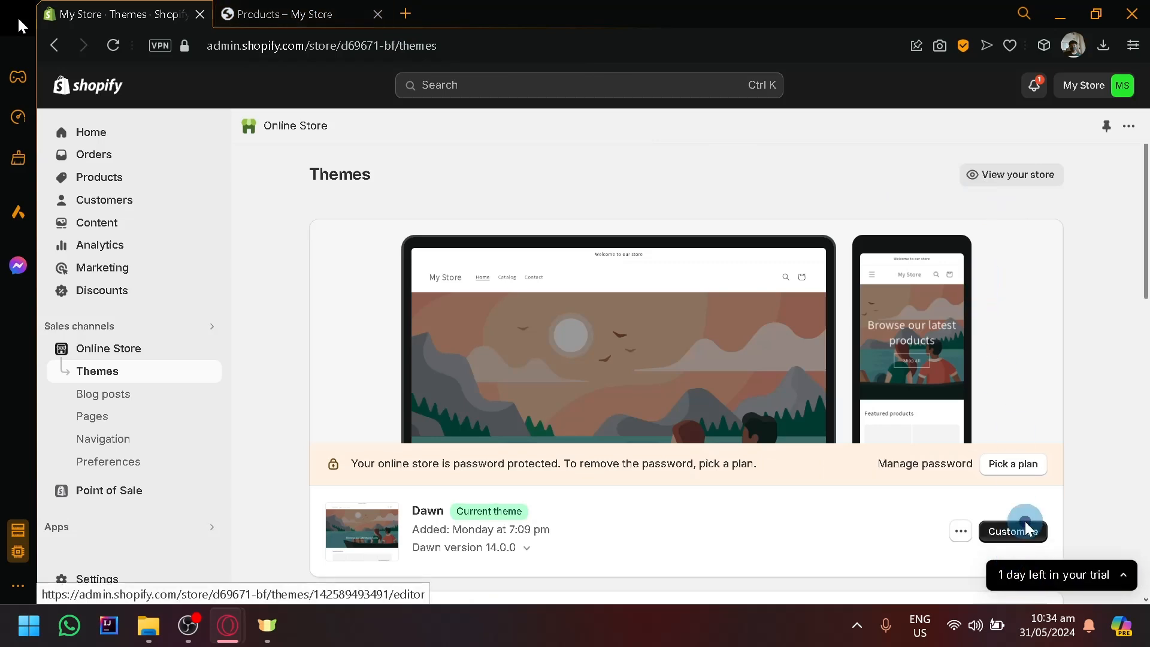
pyautogui.click(1022, 532)
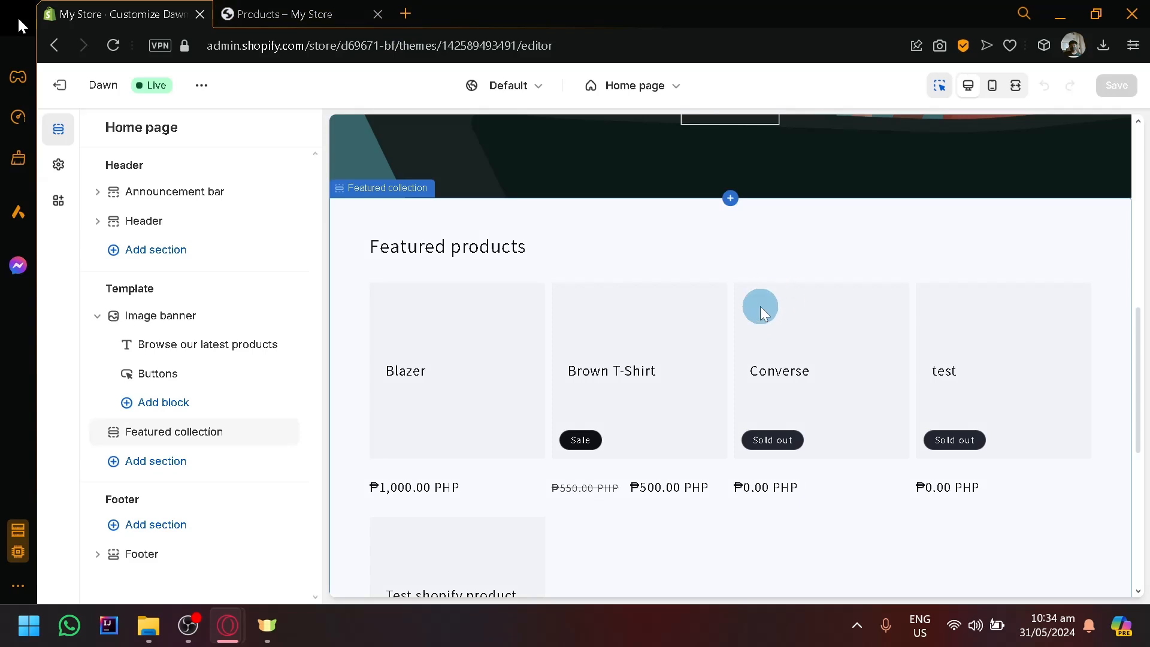
pyautogui.click(559, 238)
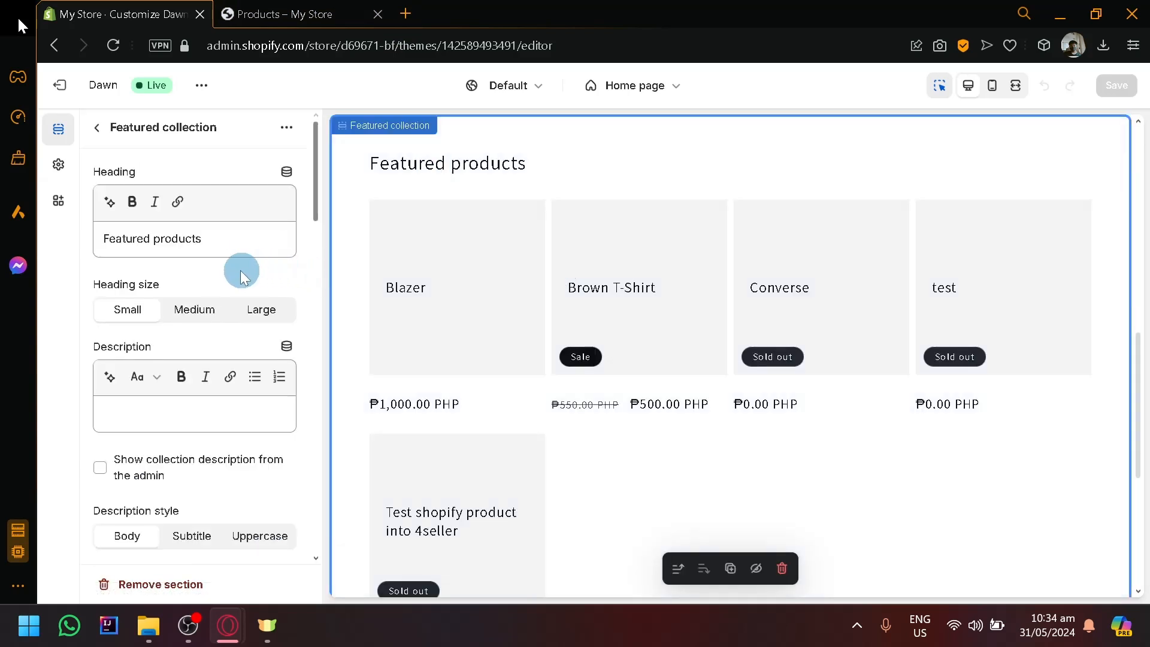
pyautogui.scroll(-6, 230, 276)
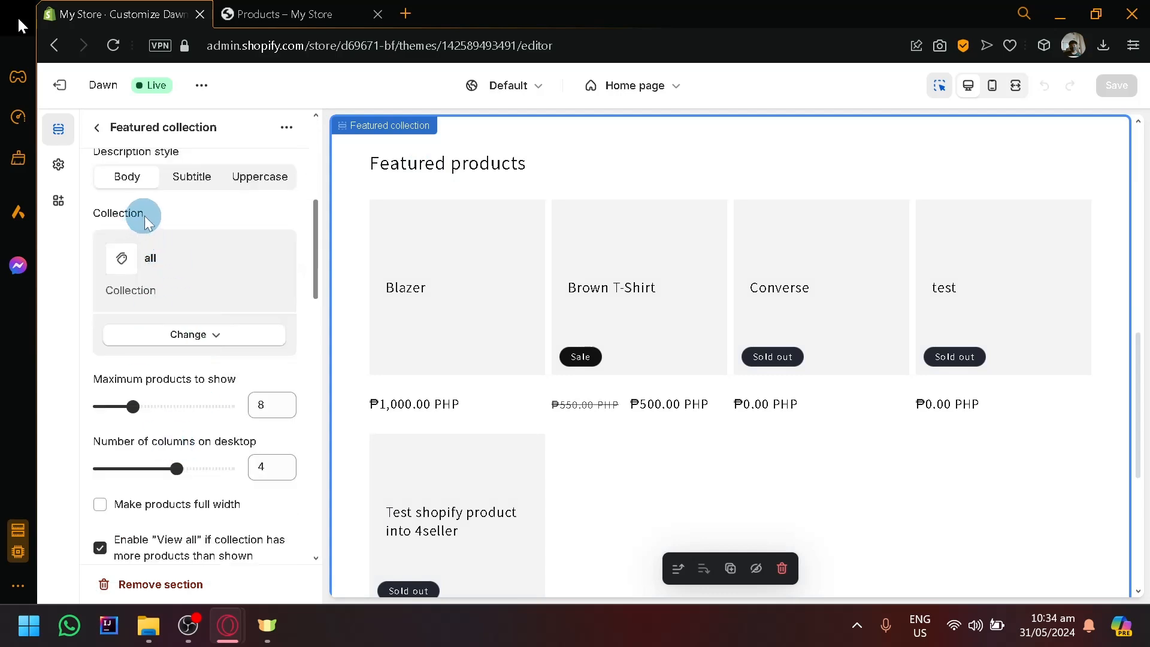
pyautogui.click(199, 353)
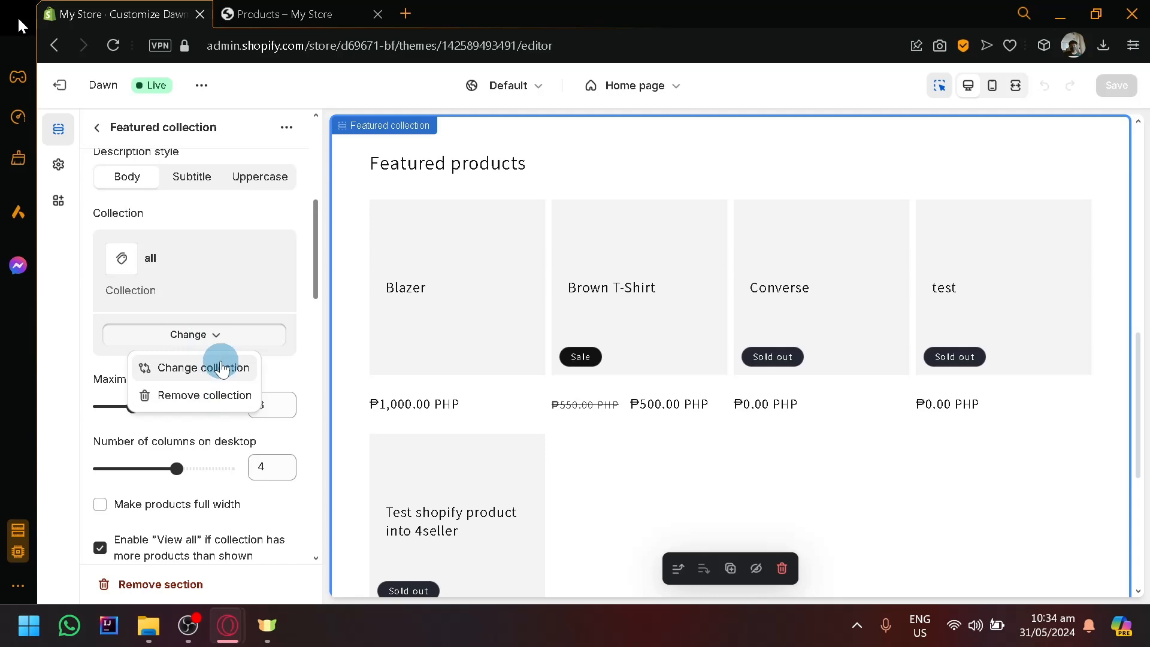
pyautogui.click(221, 367)
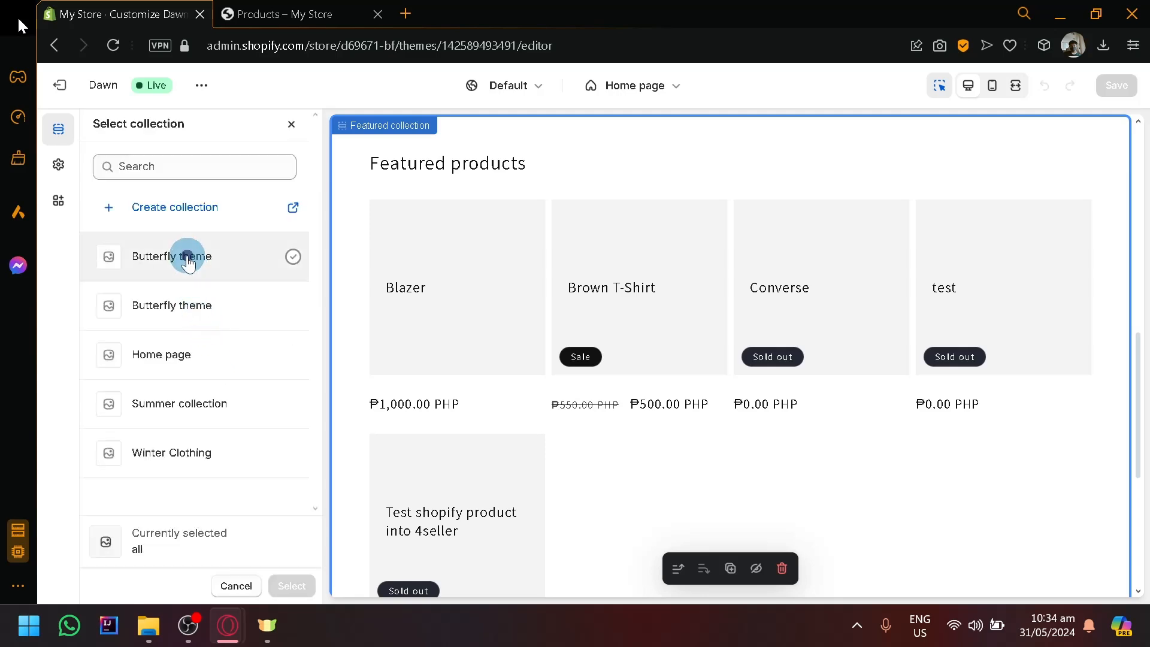
pyautogui.click(188, 262)
pyautogui.click(298, 590)
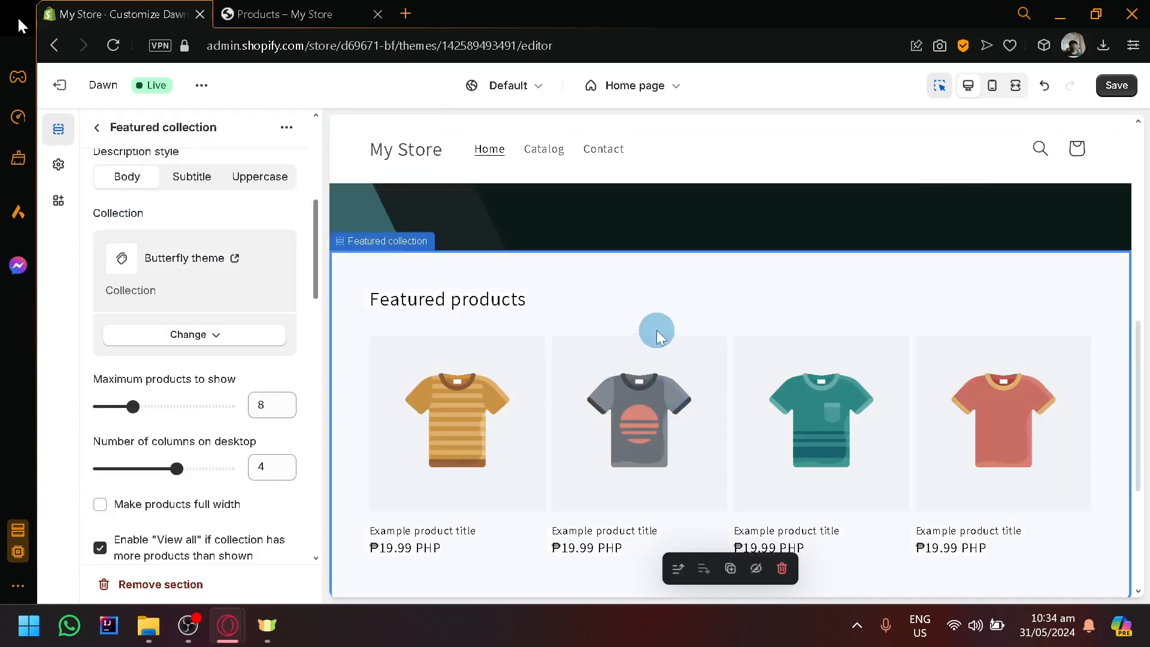
pyautogui.scroll(-2, 442, 367)
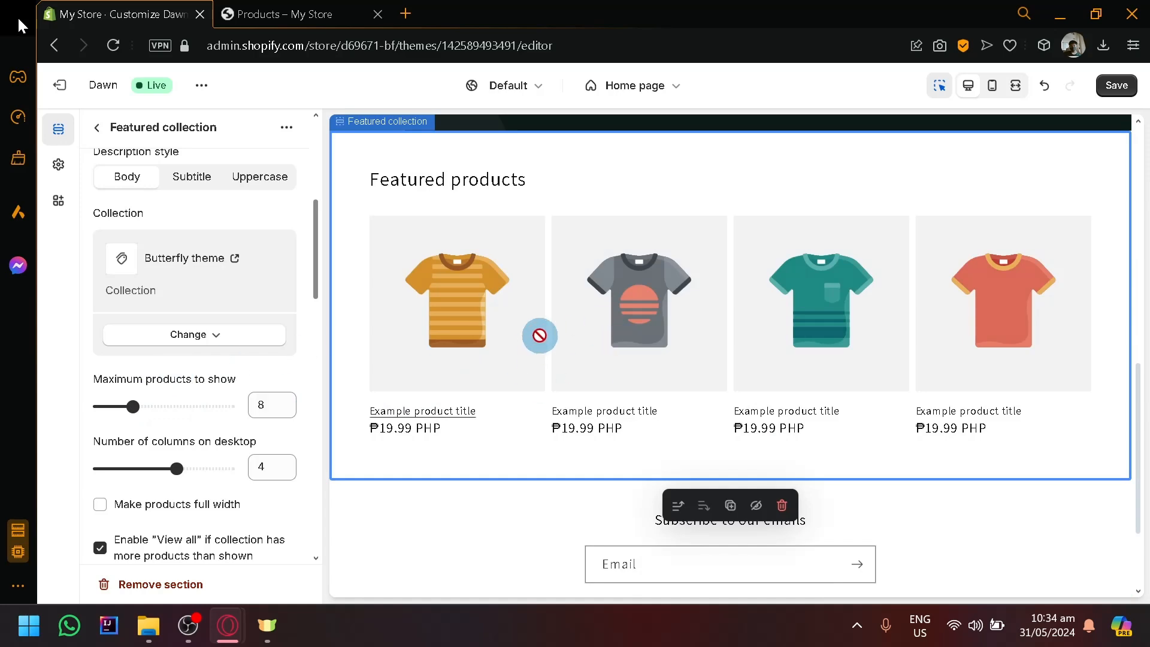
pyautogui.scroll(2, 540, 336)
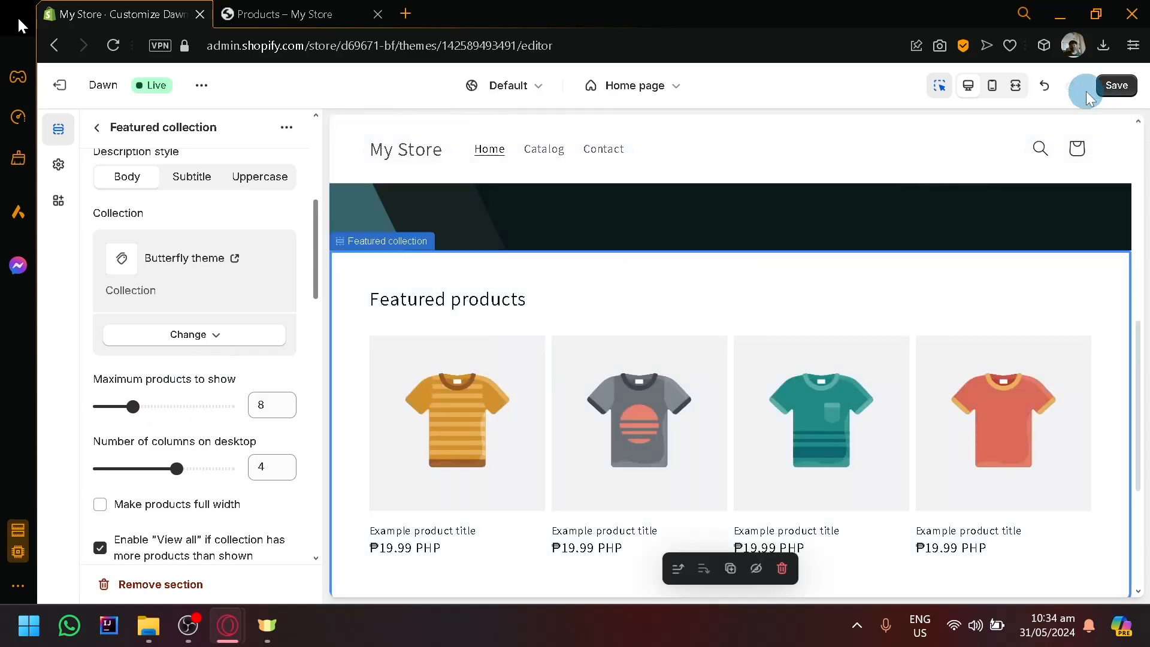
# Look over the Featured collection settings, then exit the theme editor and discard the unsaved home page changes.
pyautogui.scroll(-2, 204, 359)
pyautogui.scroll(4, 212, 353)
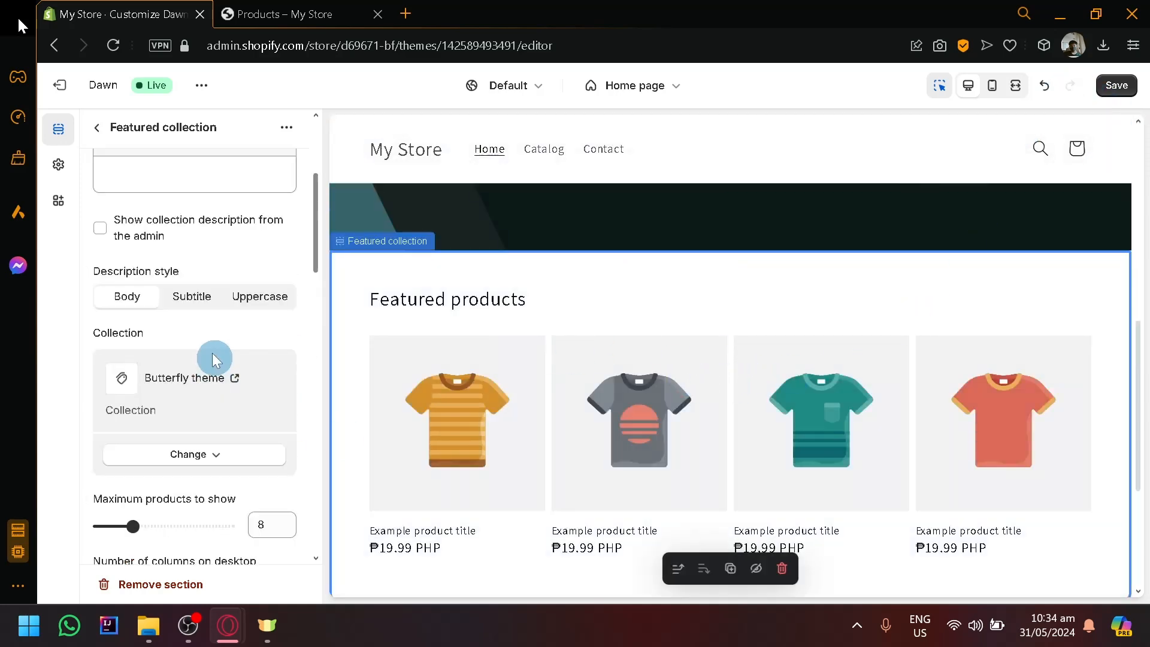
pyautogui.scroll(2, 194, 224)
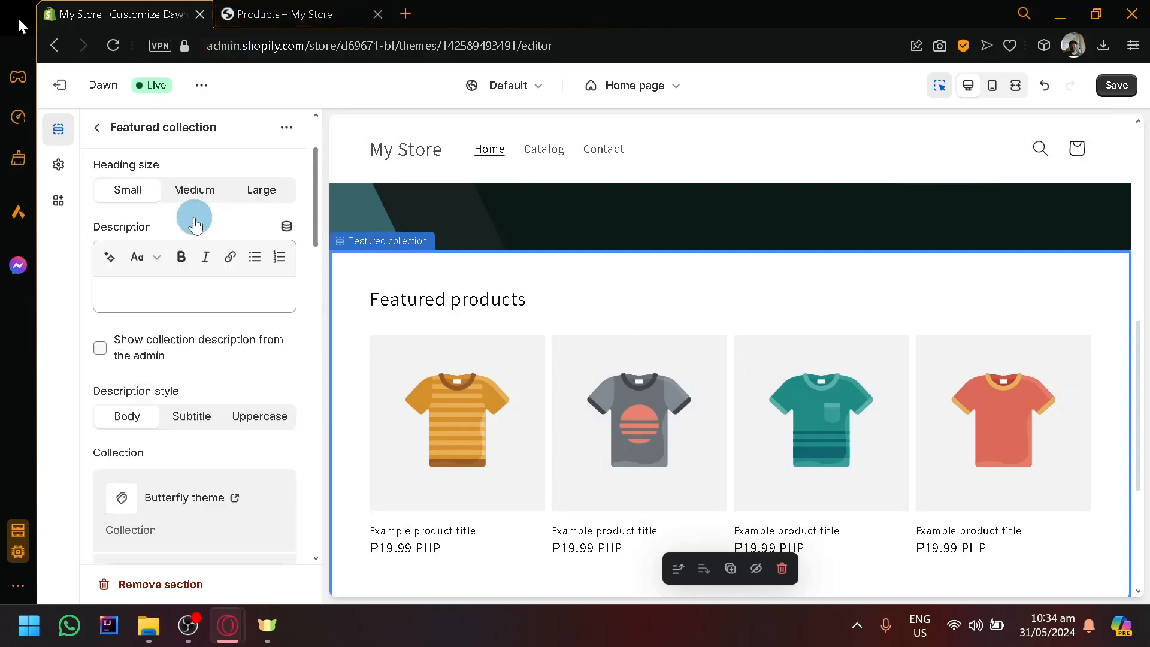
pyautogui.scroll(2, 194, 223)
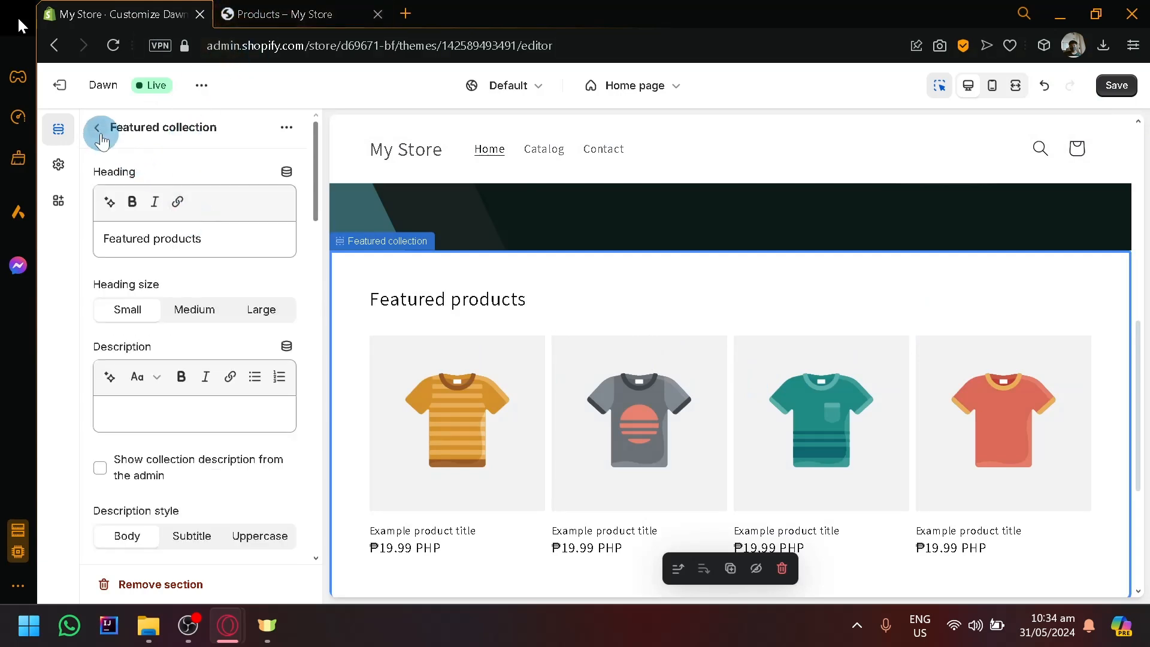
pyautogui.click(101, 135)
pyautogui.click(59, 84)
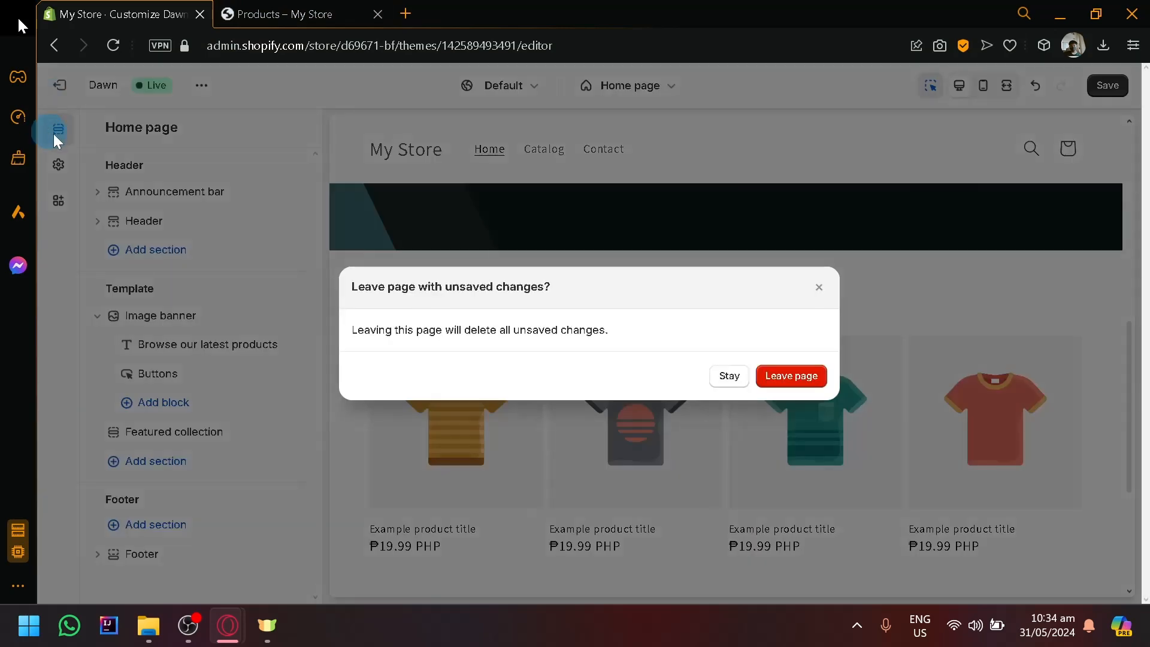
pyautogui.click(782, 377)
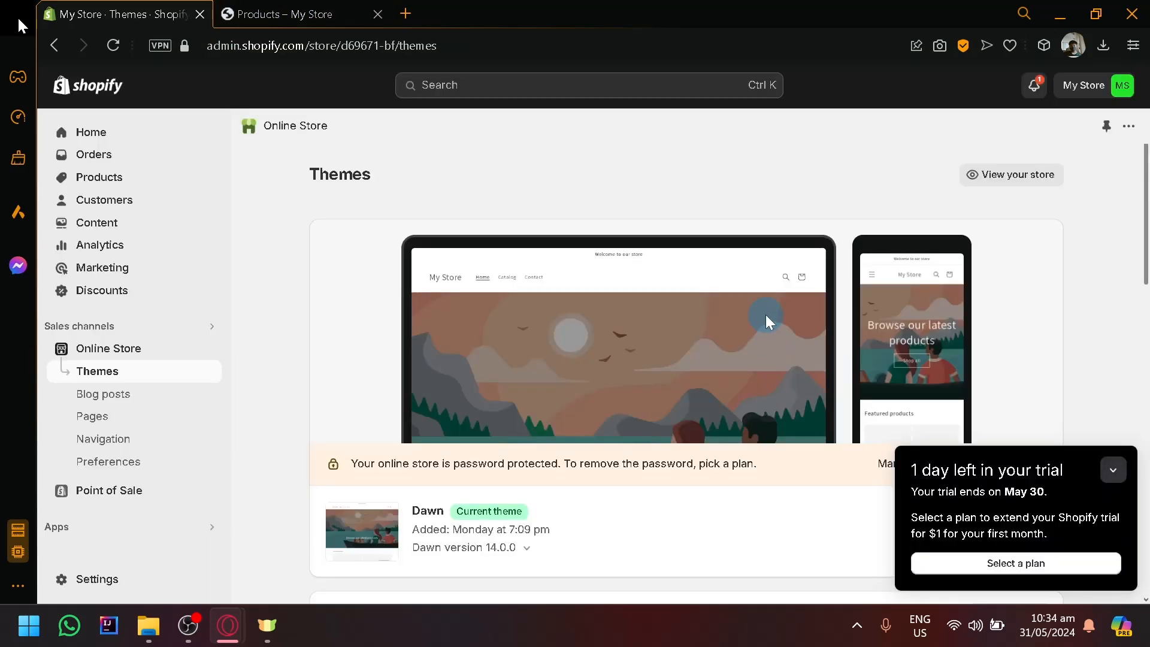